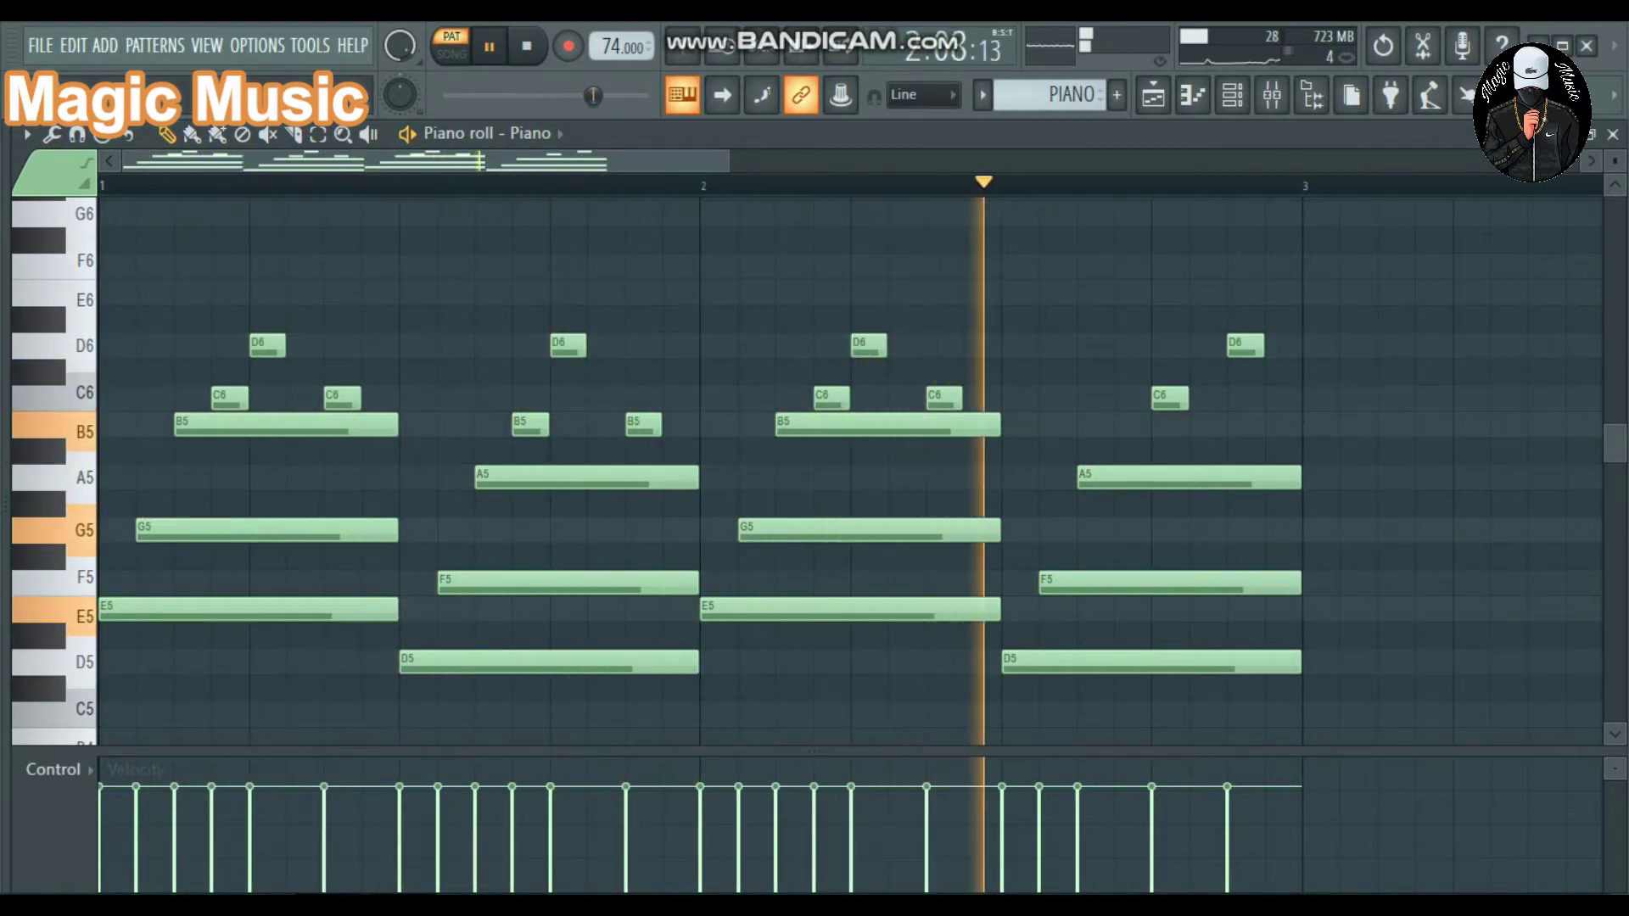
- Stop the PIANO pattern's playback, switch to the CHORDS pattern and play it through in the piano roll
{"action": "key", "text": "space"}
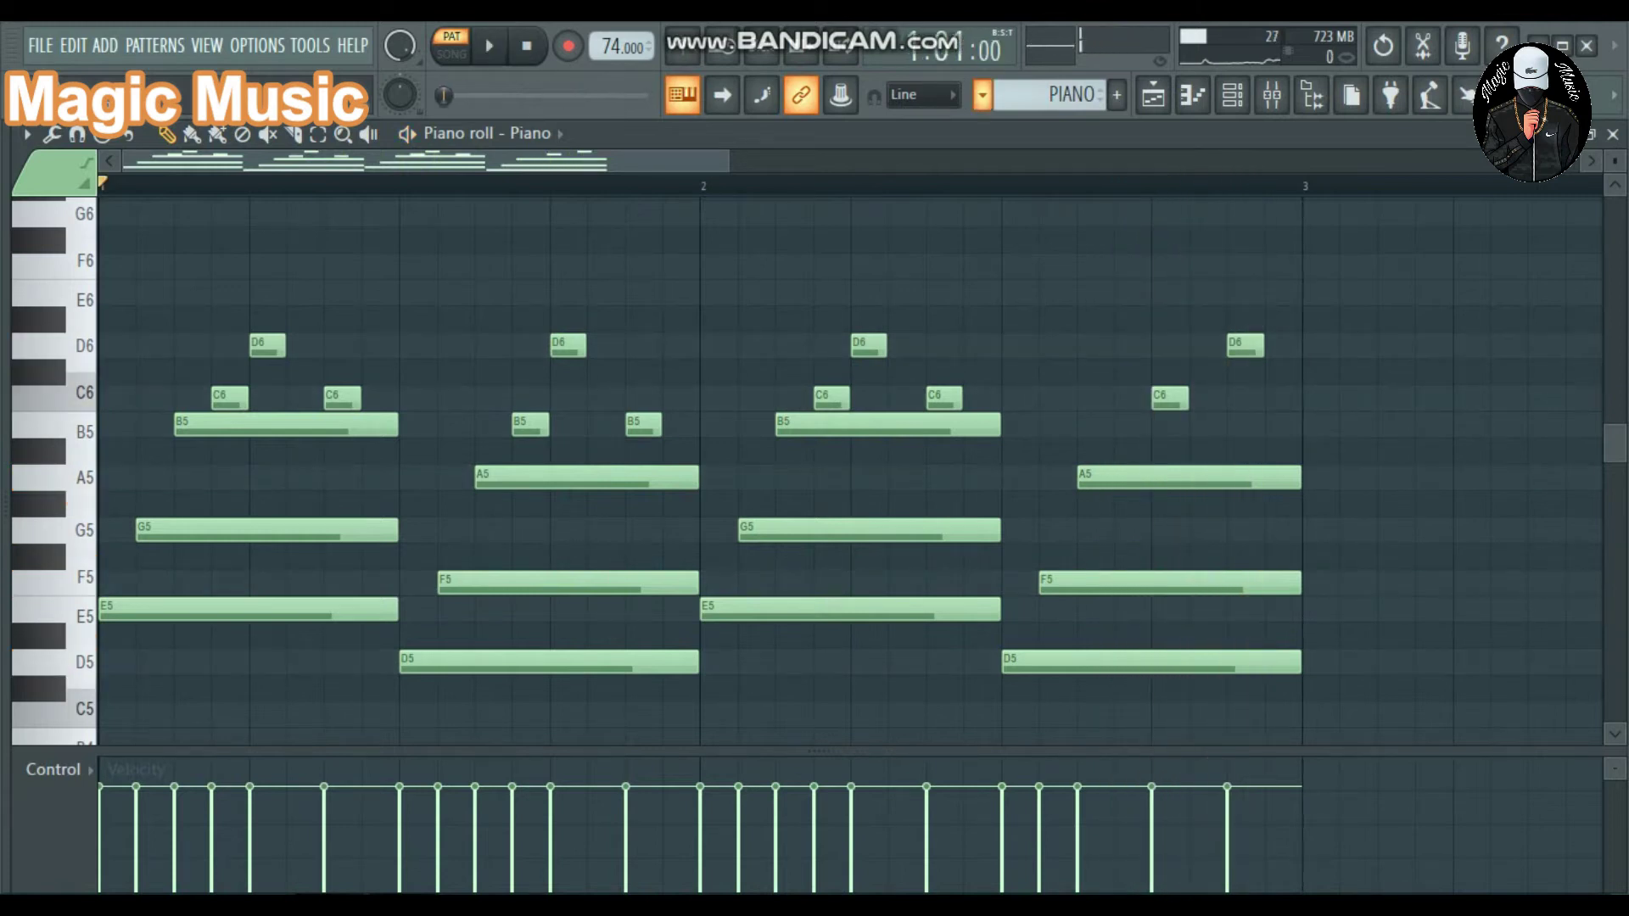
{"action": "left_click", "coordinate": [982, 94]}
{"action": "left_click", "coordinate": [1021, 172]}
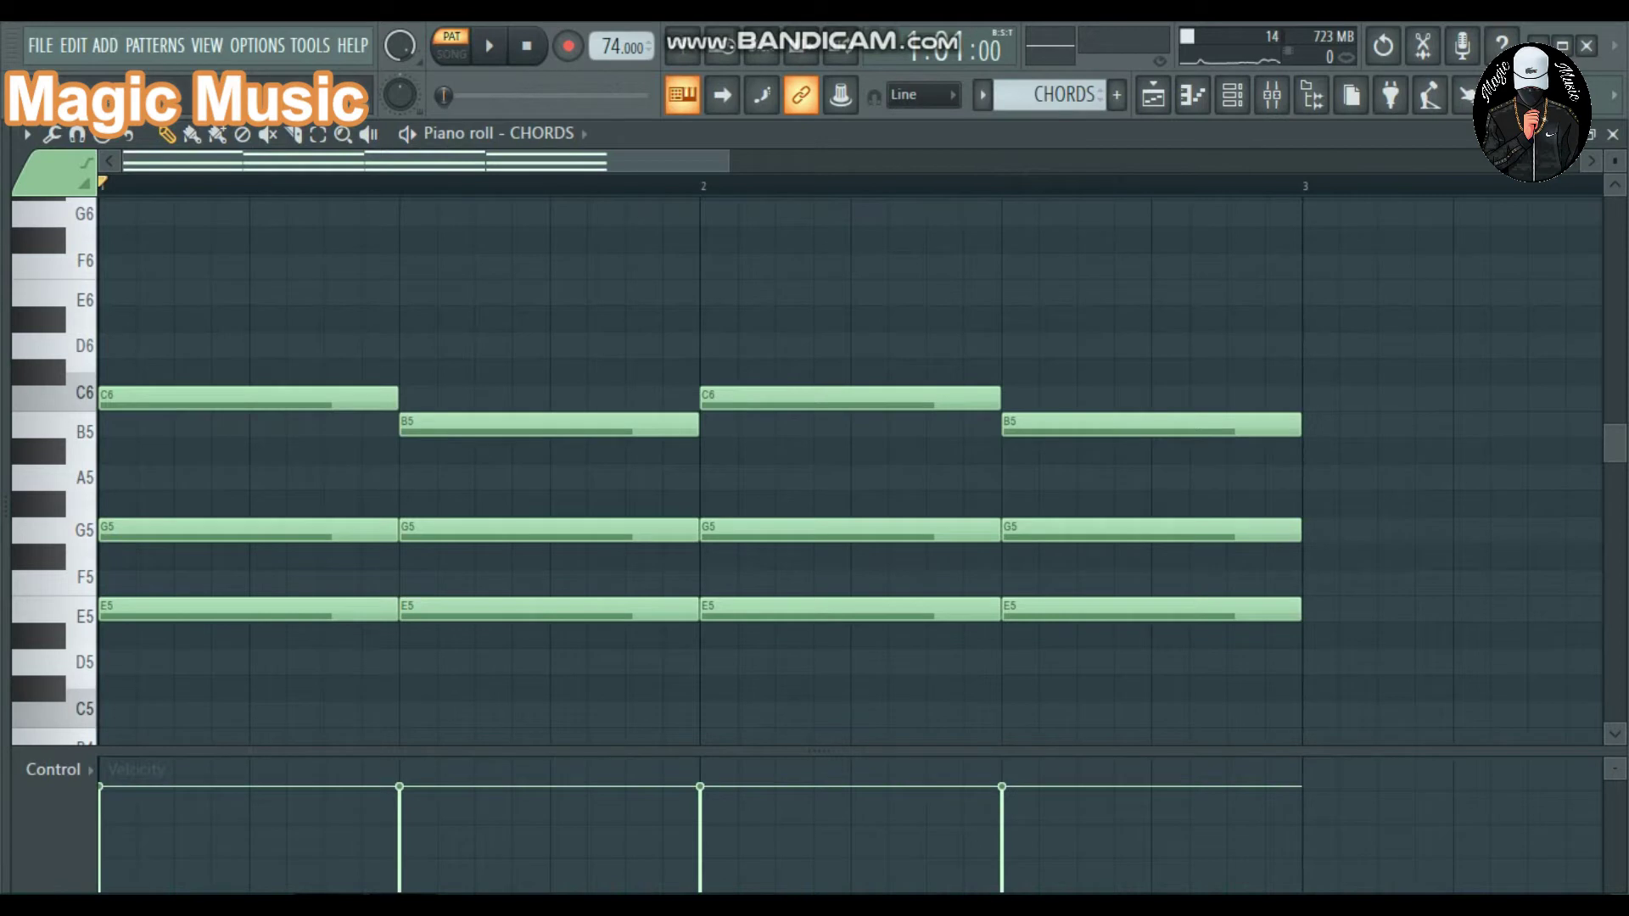
{"action": "key", "text": "space"}
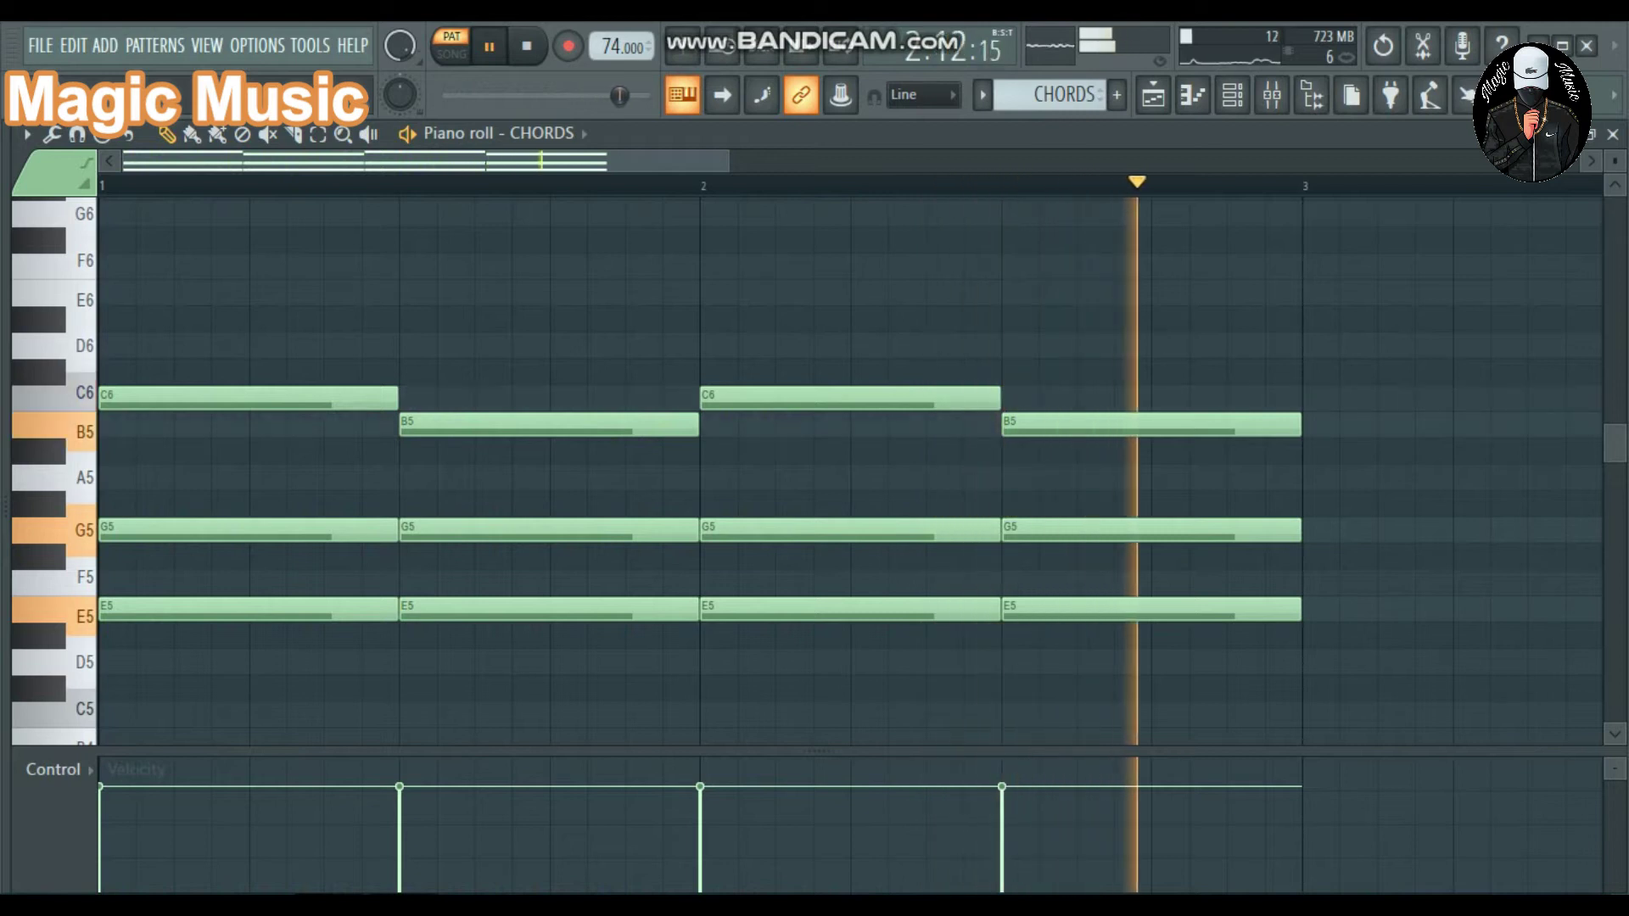
{"action": "key", "text": "space"}
- Select the GUITAR CHORDS pattern and audition its notes in the piano roll
{"action": "left_click", "coordinate": [981, 94]}
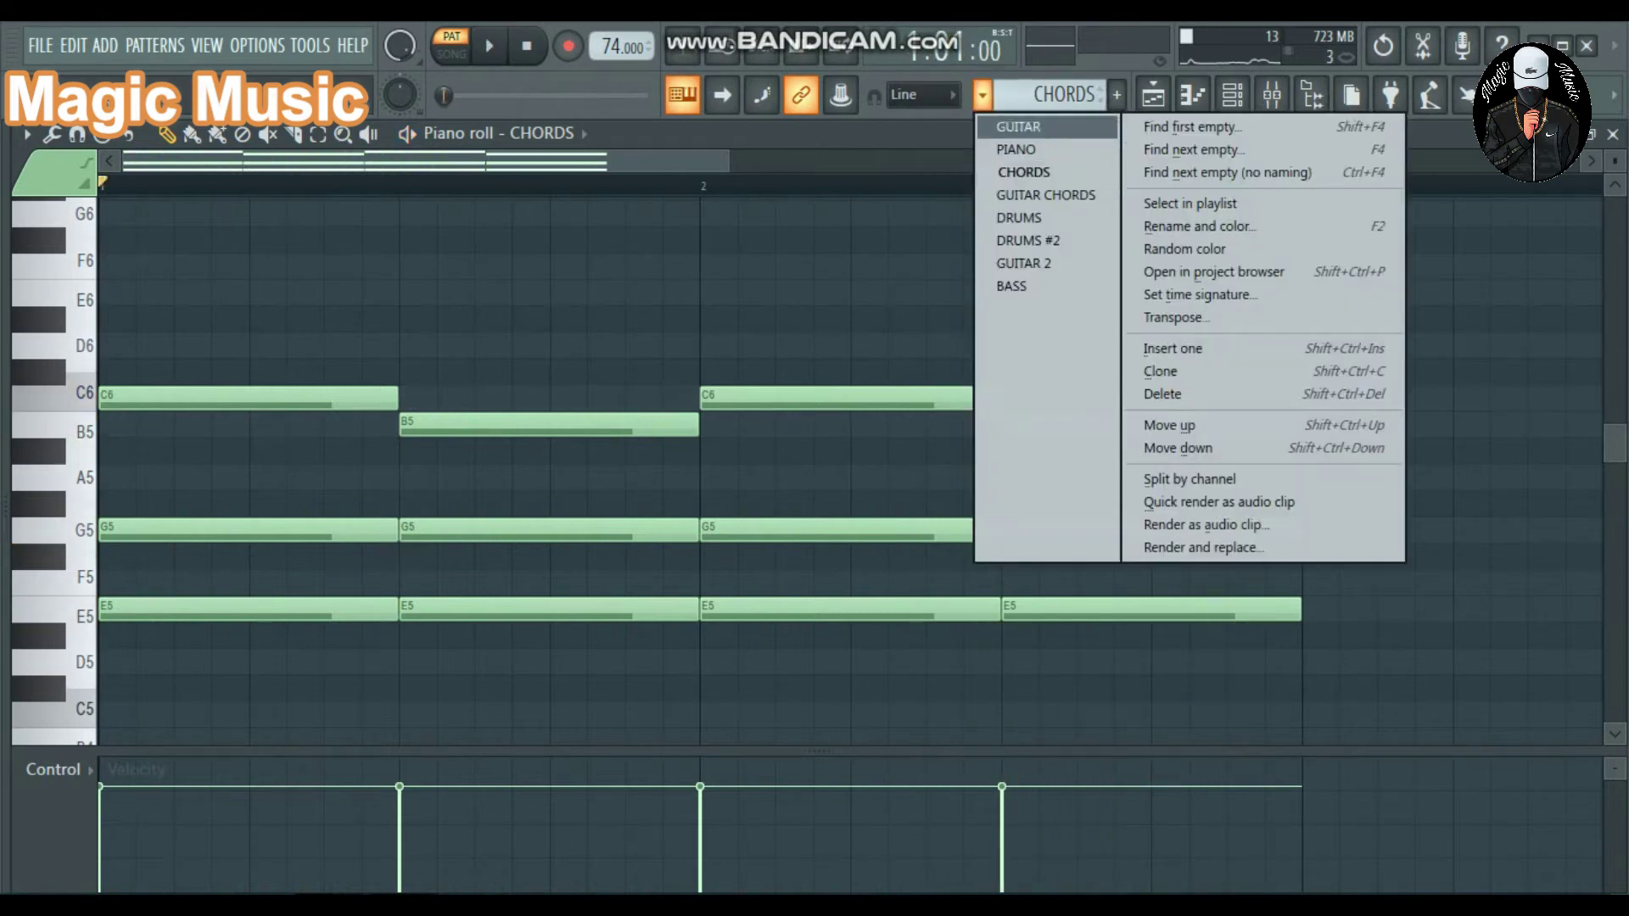
{"action": "left_click", "coordinate": [1047, 195]}
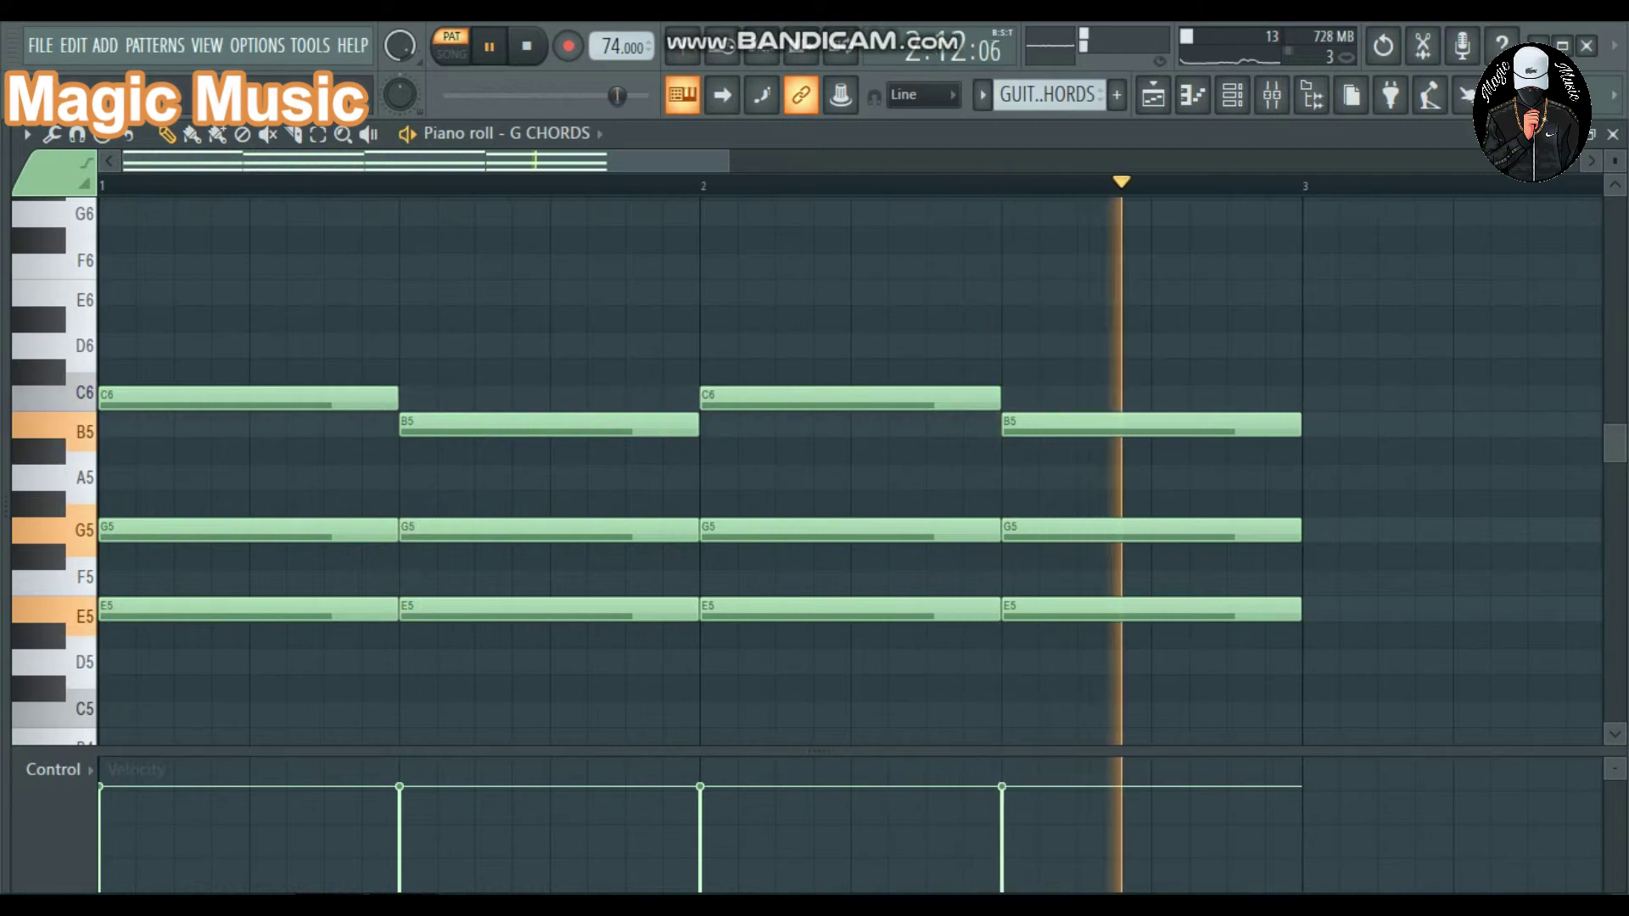
{"action": "key", "text": "space"}
- Show the channel rack and audition the DRUMS pattern followed by the DRUMS #2 pattern
{"action": "left_click", "coordinate": [982, 94]}
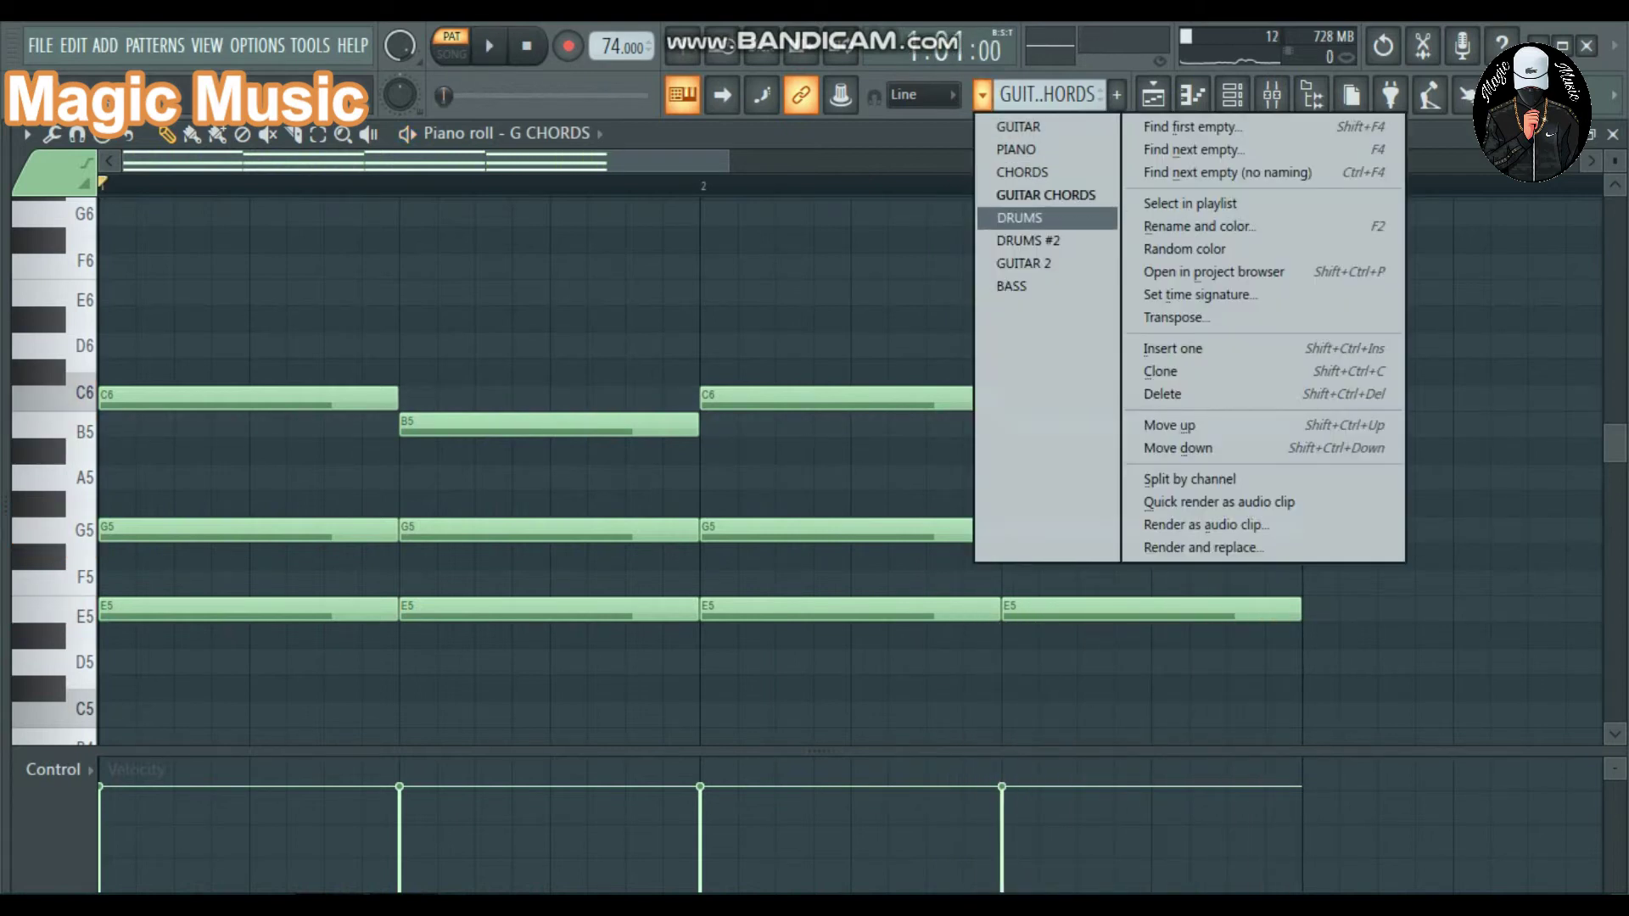
{"action": "left_click", "coordinate": [1018, 217]}
{"action": "left_click", "coordinate": [1231, 94]}
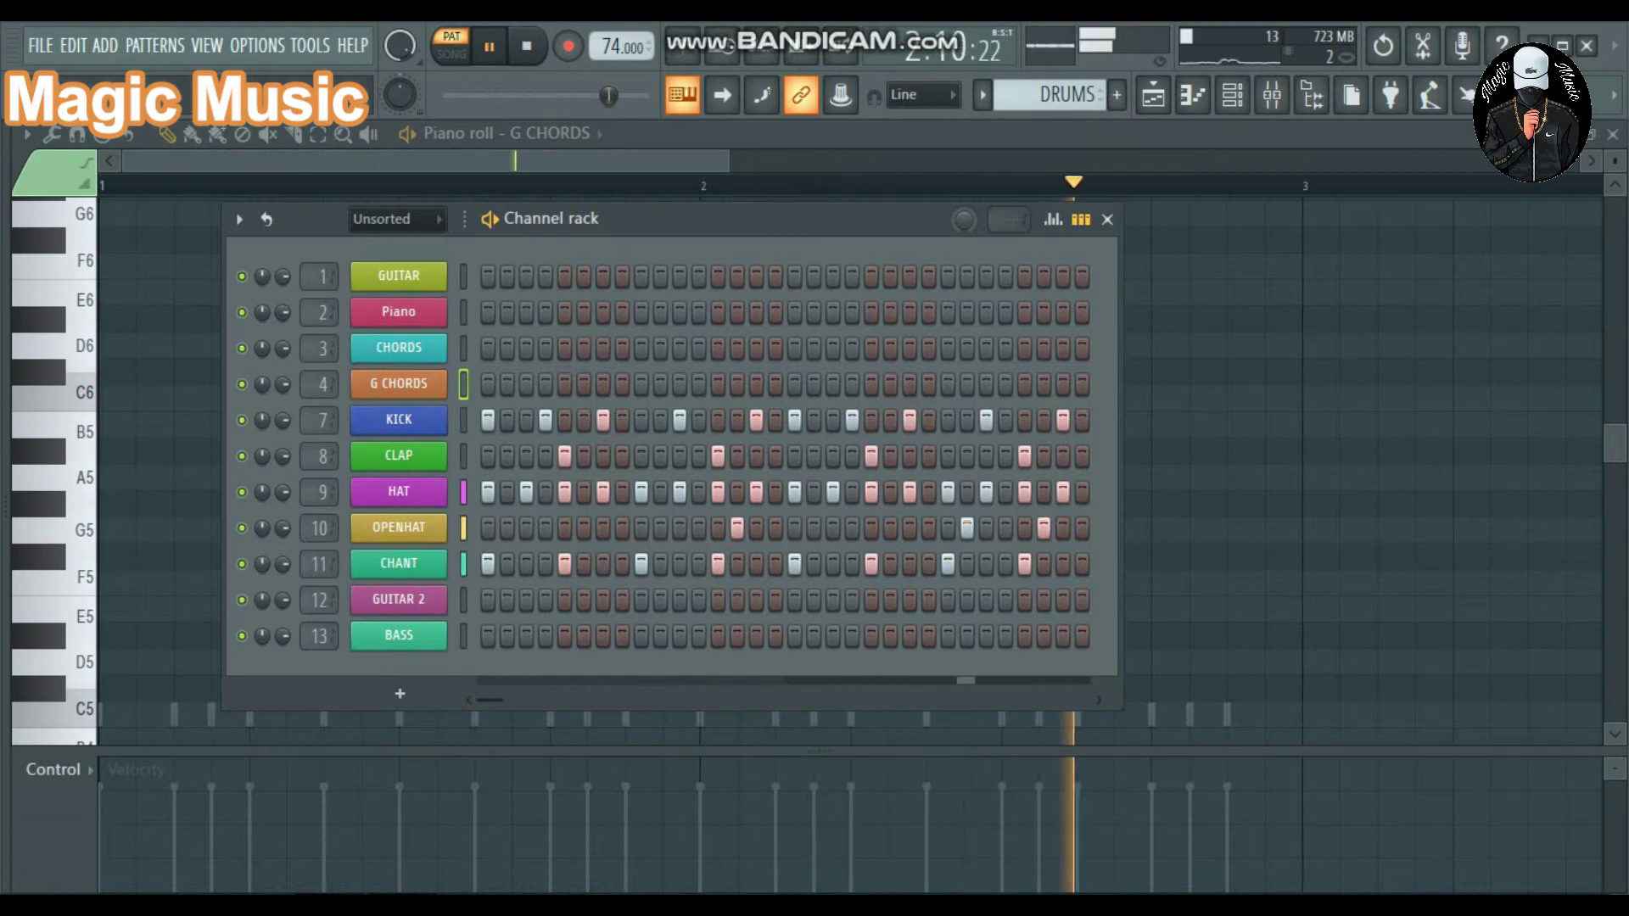
{"action": "key", "text": "space"}
{"action": "left_click", "coordinate": [983, 94]}
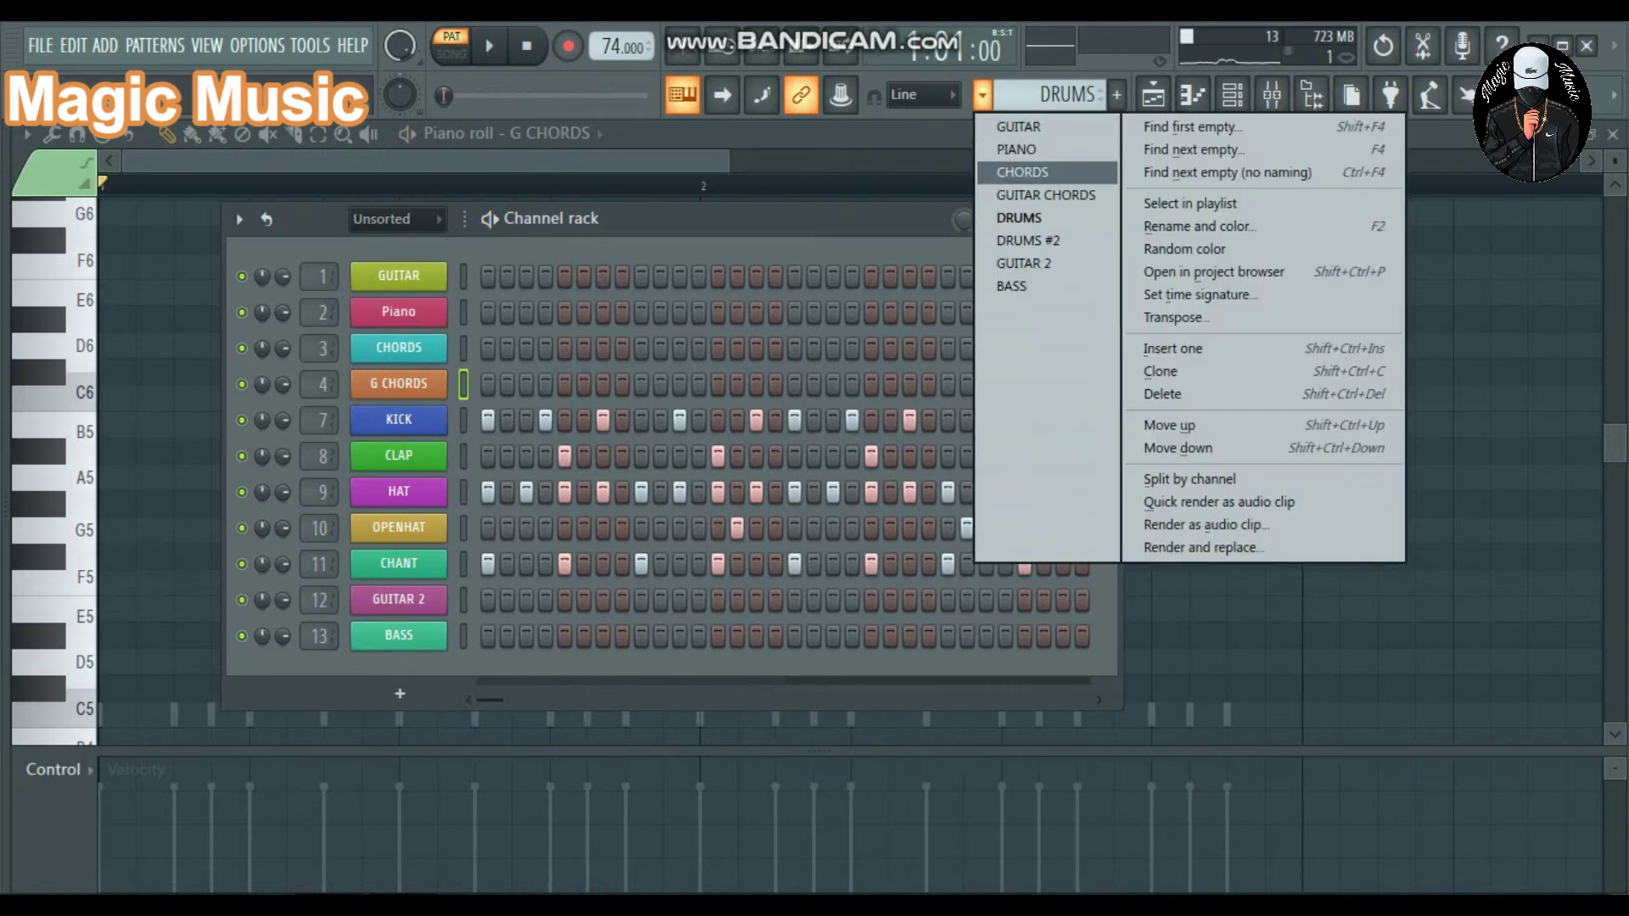
{"action": "left_click", "coordinate": [1028, 240]}
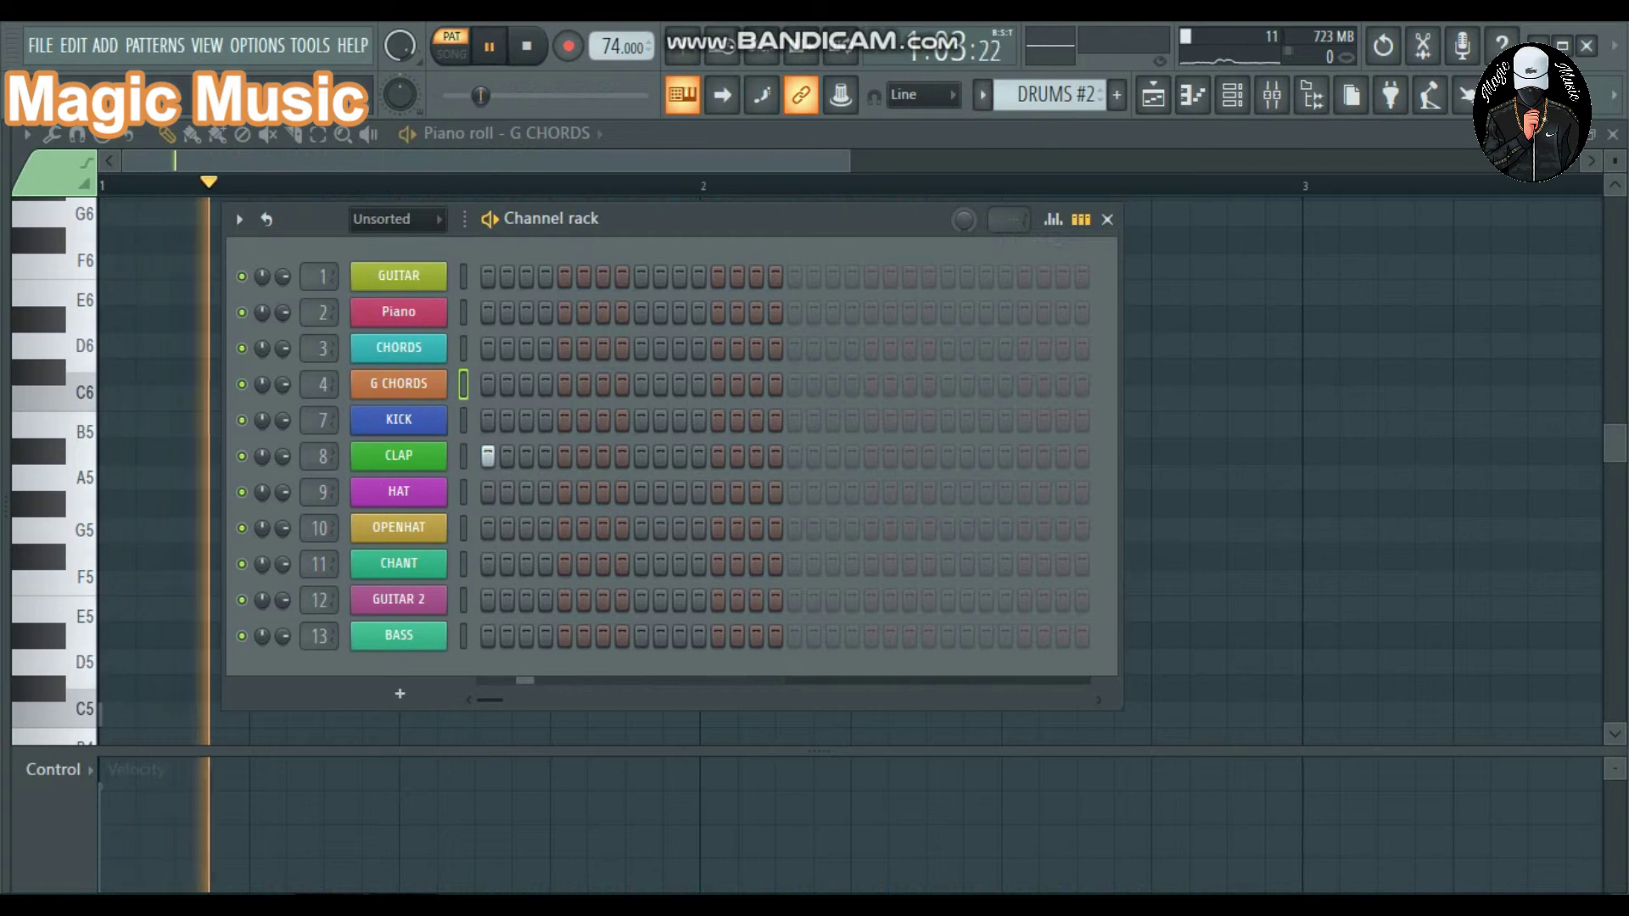
- Select the GUITAR 2 pattern, open its notes in the piano roll and play them through
{"action": "left_click", "coordinate": [982, 94]}
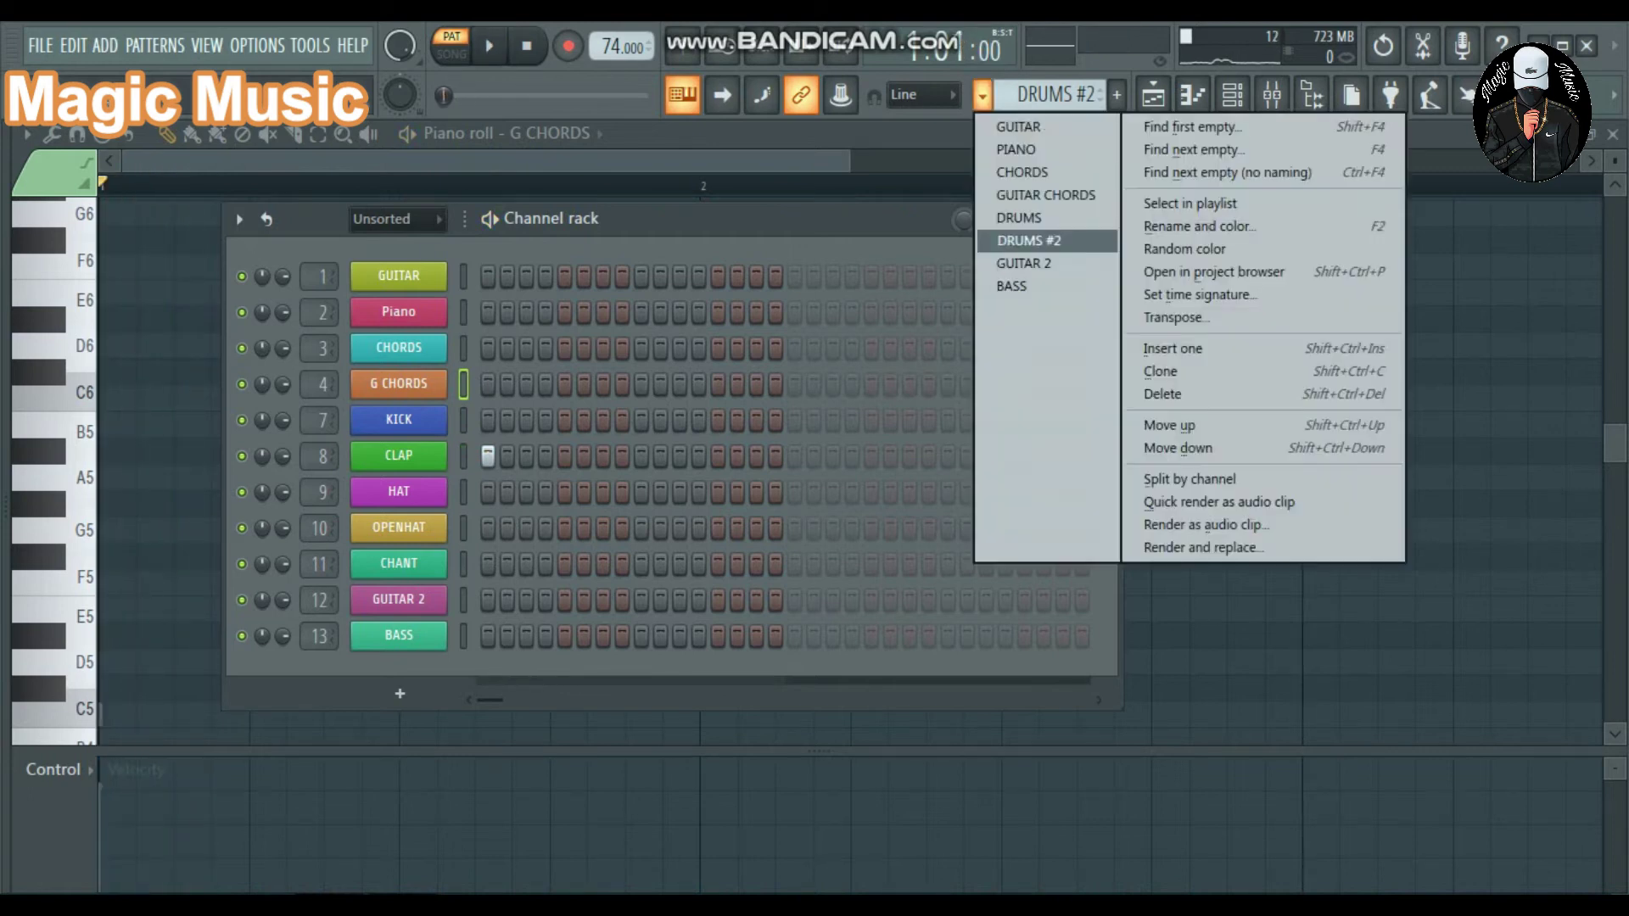
{"action": "left_click", "coordinate": [1026, 263]}
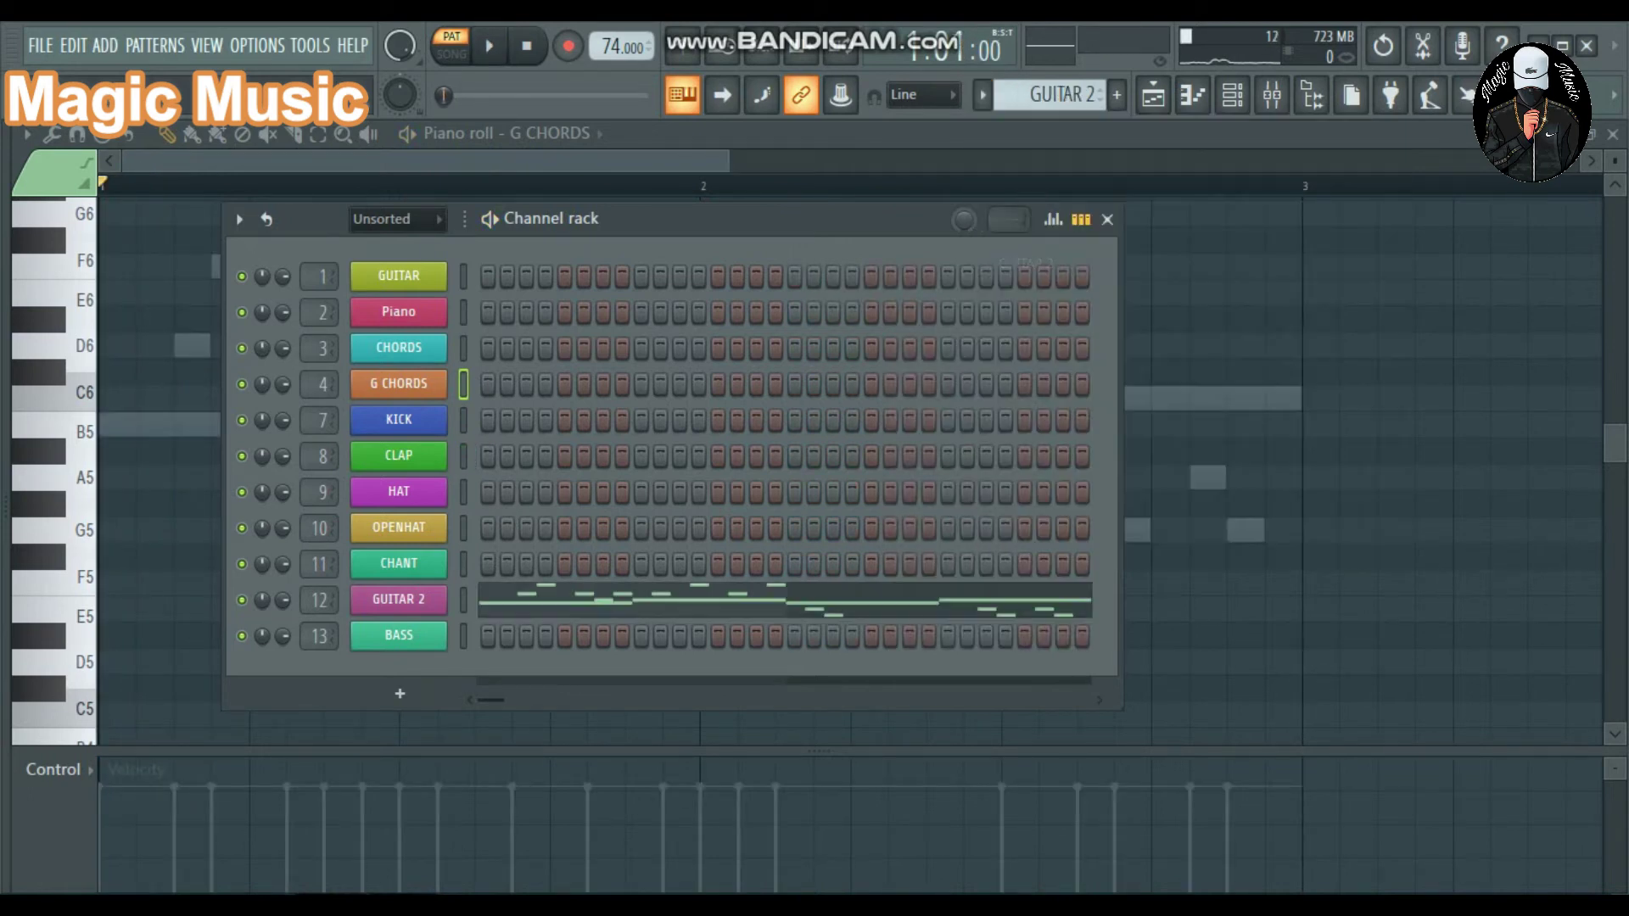
{"action": "left_click", "coordinate": [628, 600]}
{"action": "scroll", "coordinate": [849, 475], "scroll_direction": "up", "scroll_amount": 3}
{"action": "key", "text": "space"}
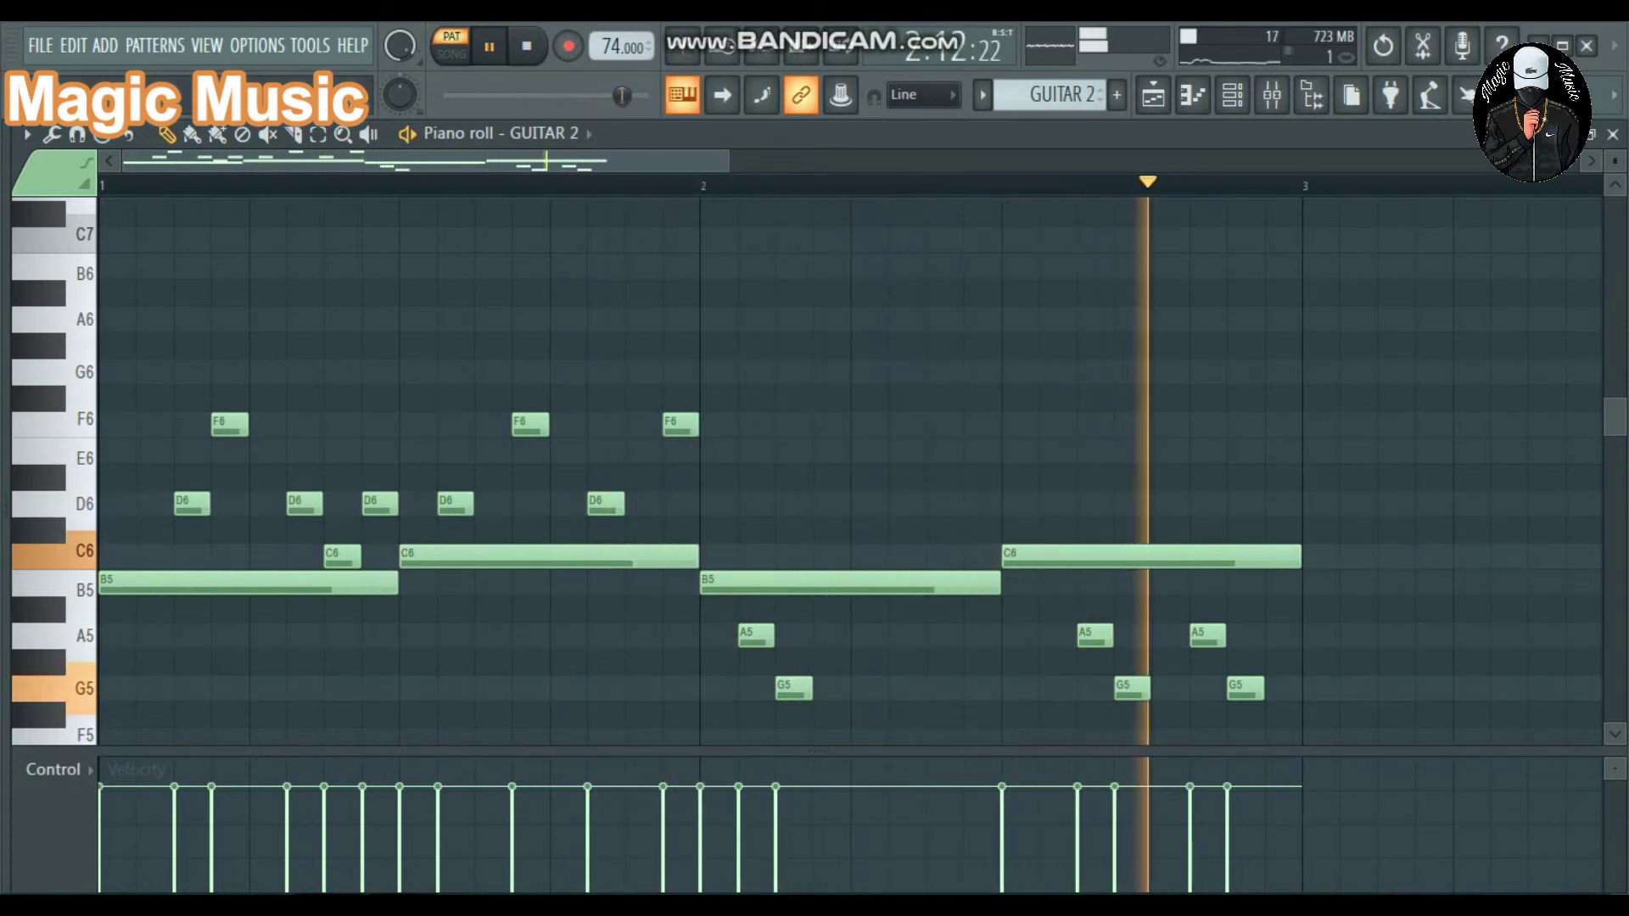
{"action": "key", "text": "space"}
- Select the BASS pattern, open its notes from the channel rack in the piano roll and play them
{"action": "left_click", "coordinate": [1192, 95]}
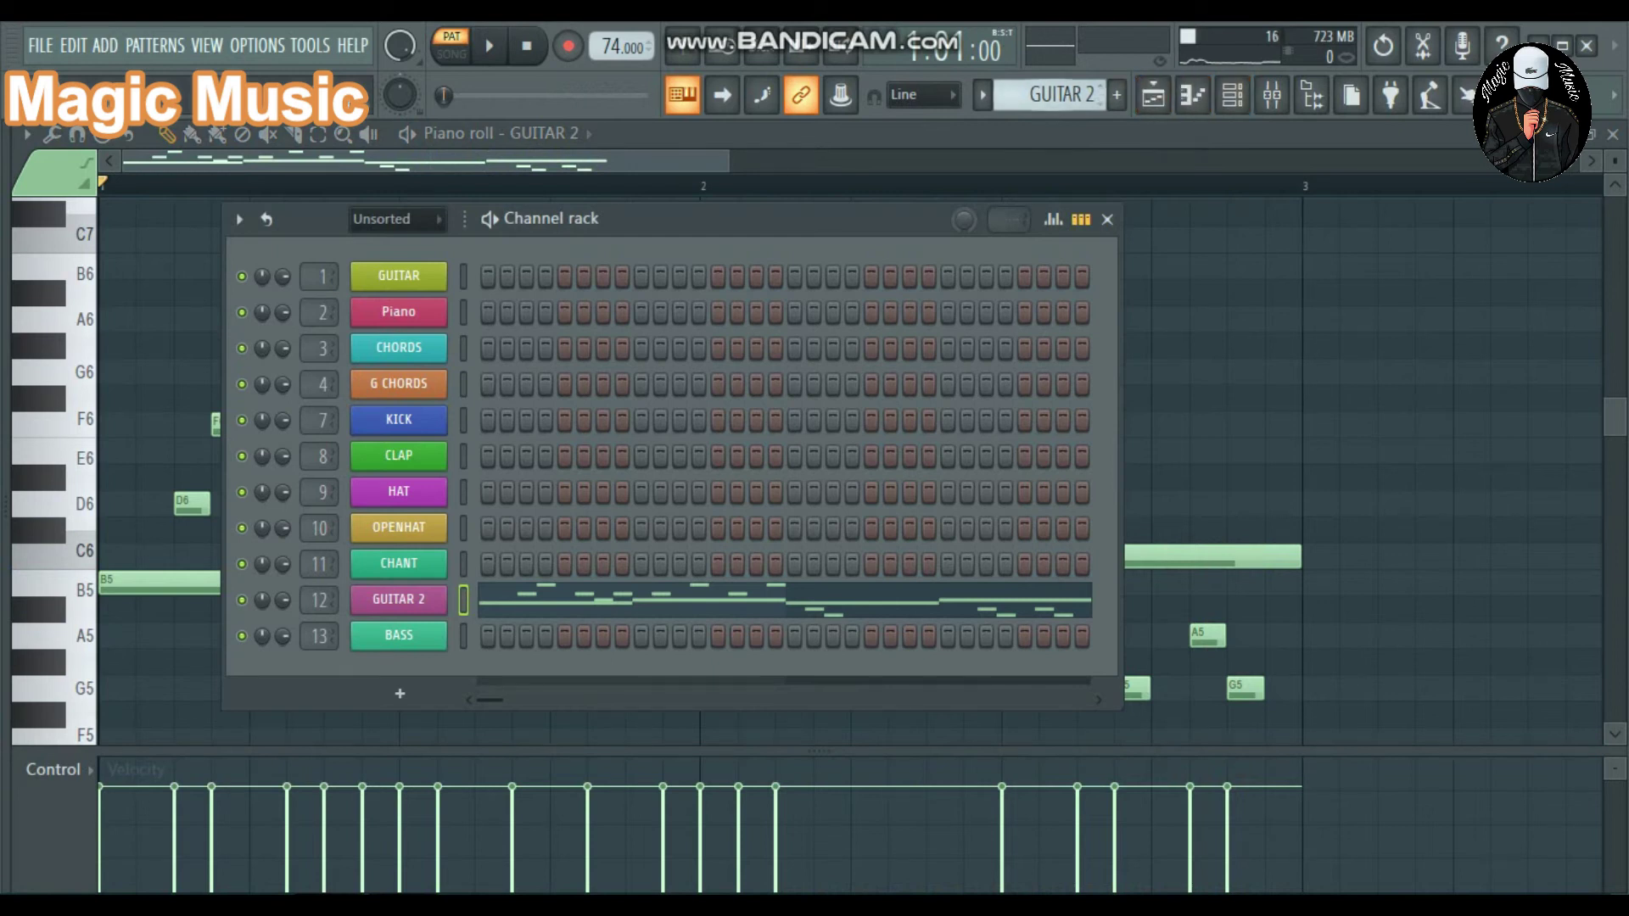
{"action": "left_click", "coordinate": [982, 95]}
{"action": "left_click", "coordinate": [1014, 286]}
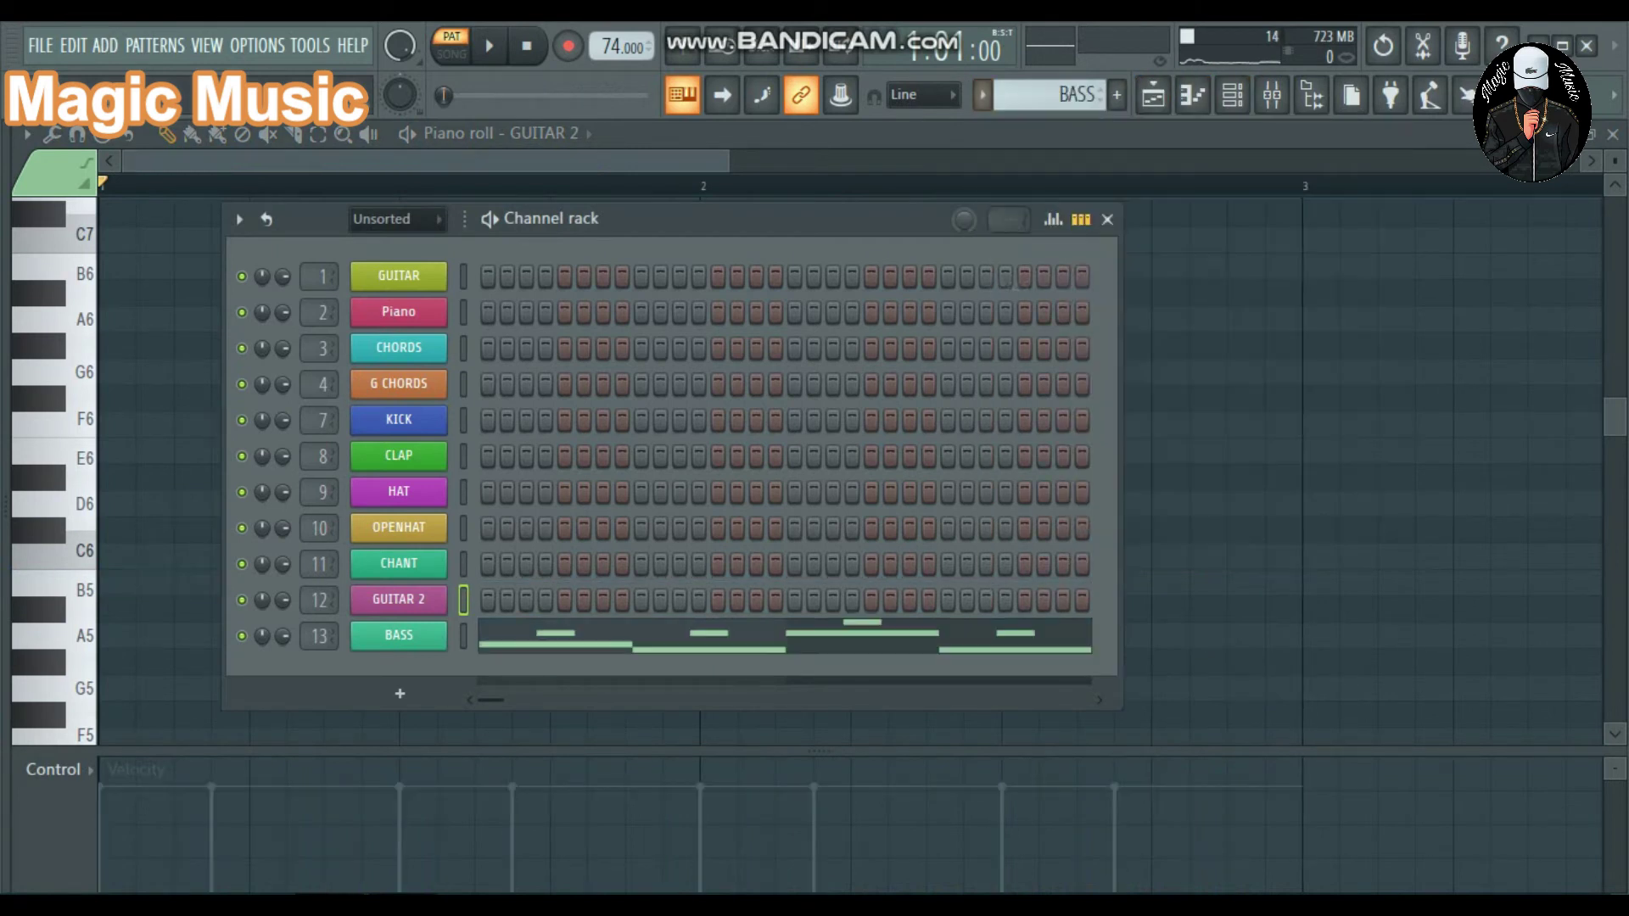
{"action": "left_click", "coordinate": [785, 636]}
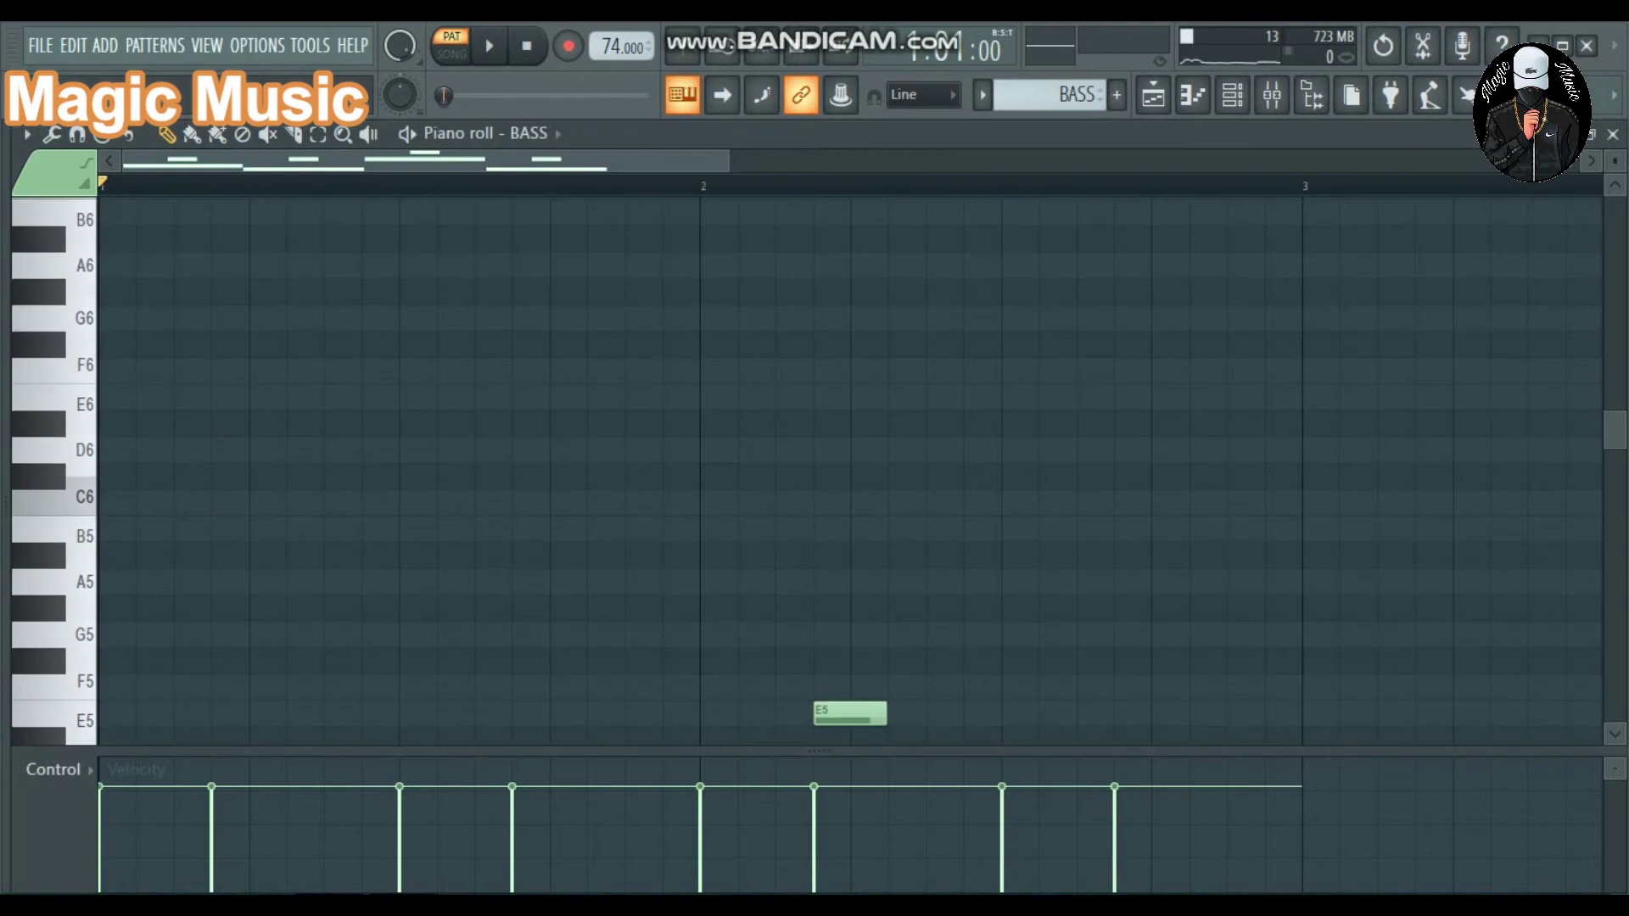
{"action": "key", "text": "space"}
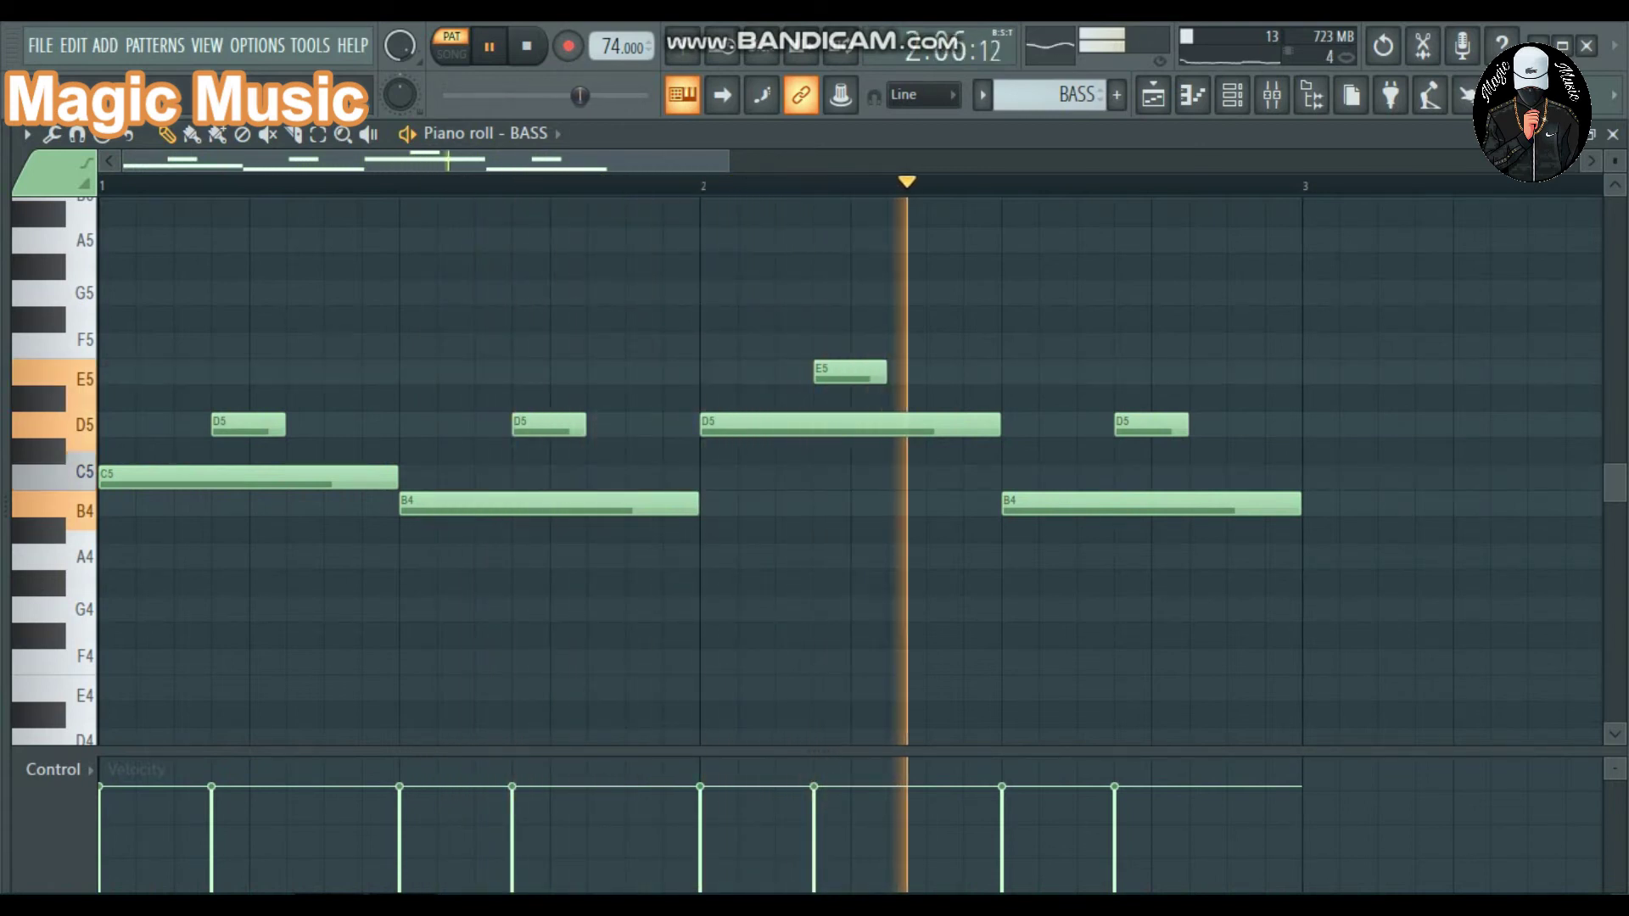
{"action": "key", "text": "space"}
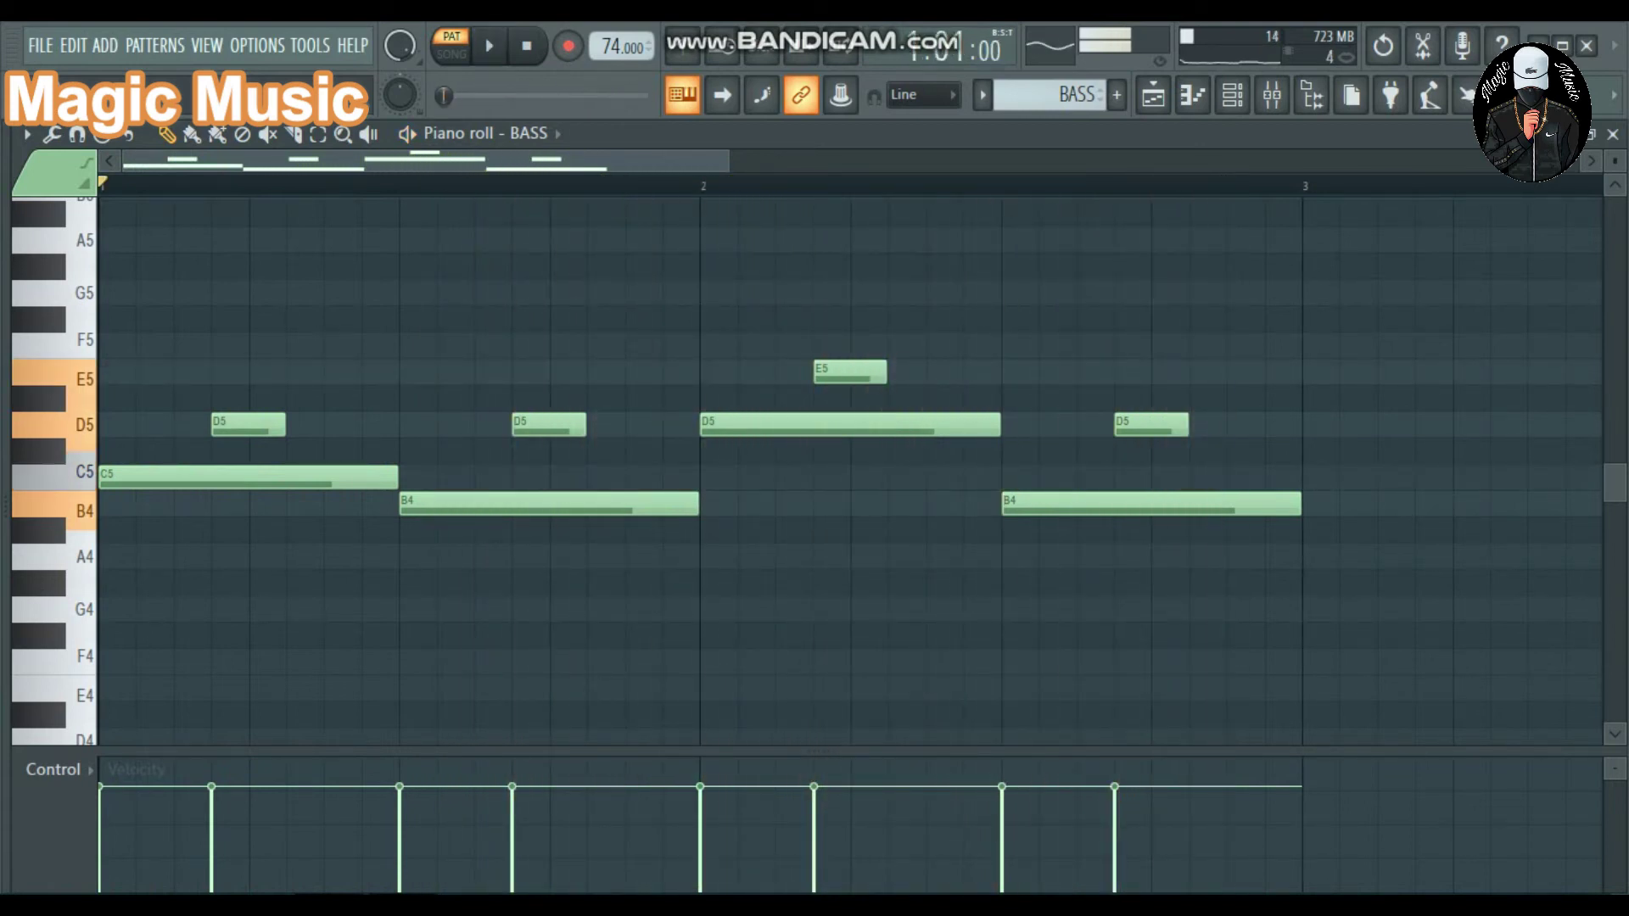
- Open the playlist arrangement in song mode, solo the CHIMES track and play its clip
{"action": "key", "text": "F5"}
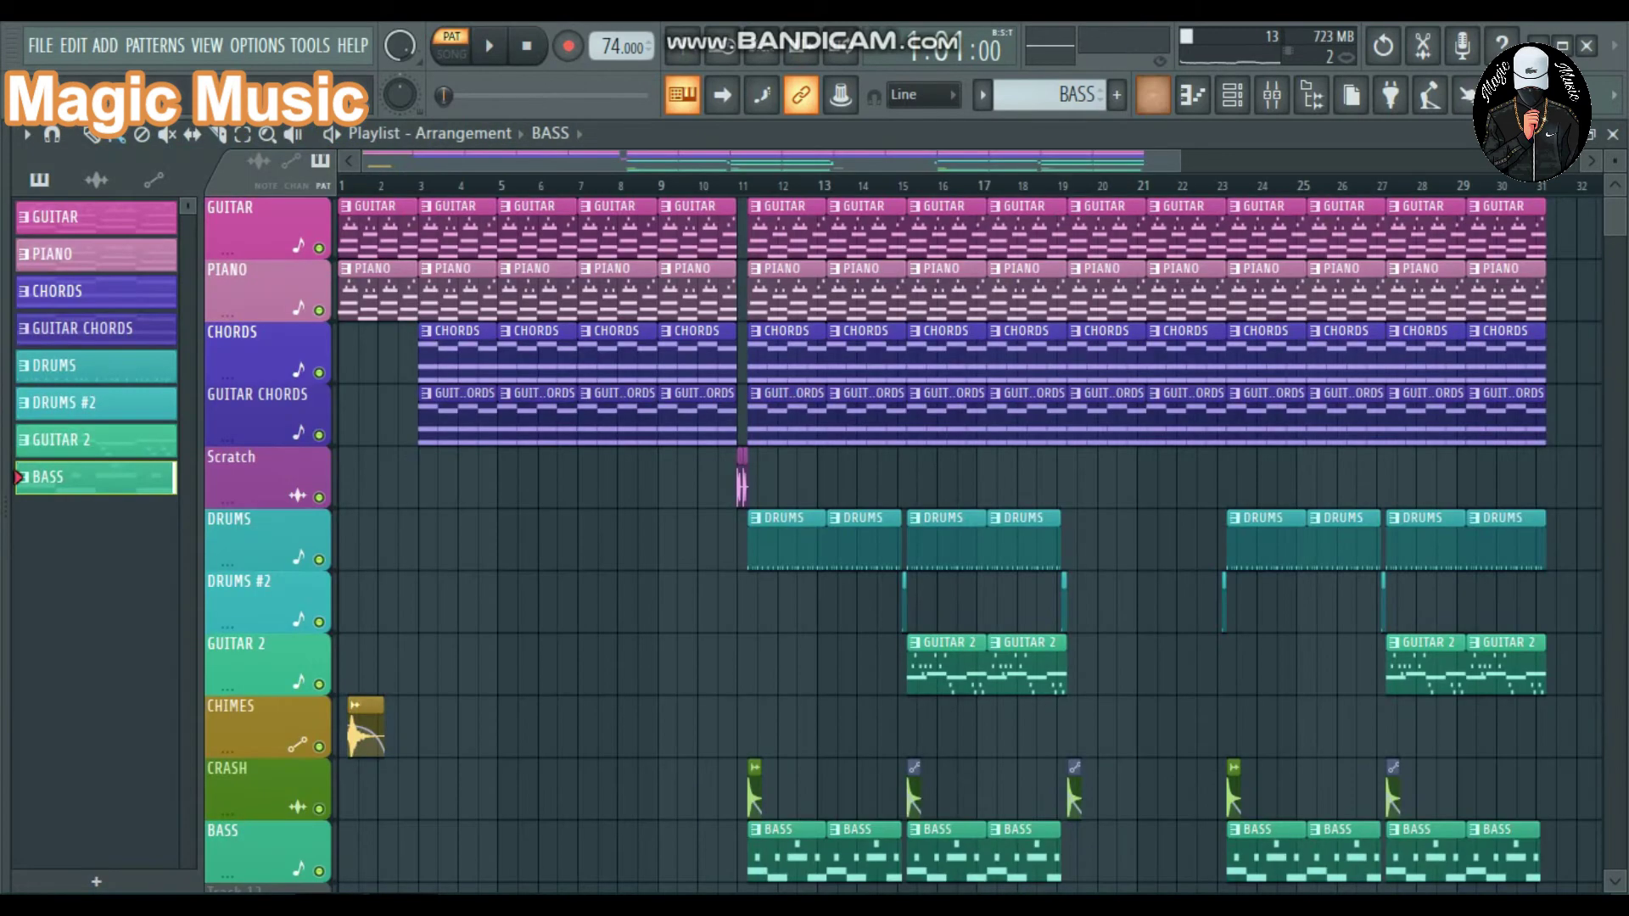
{"action": "key", "text": "Page_Up"}
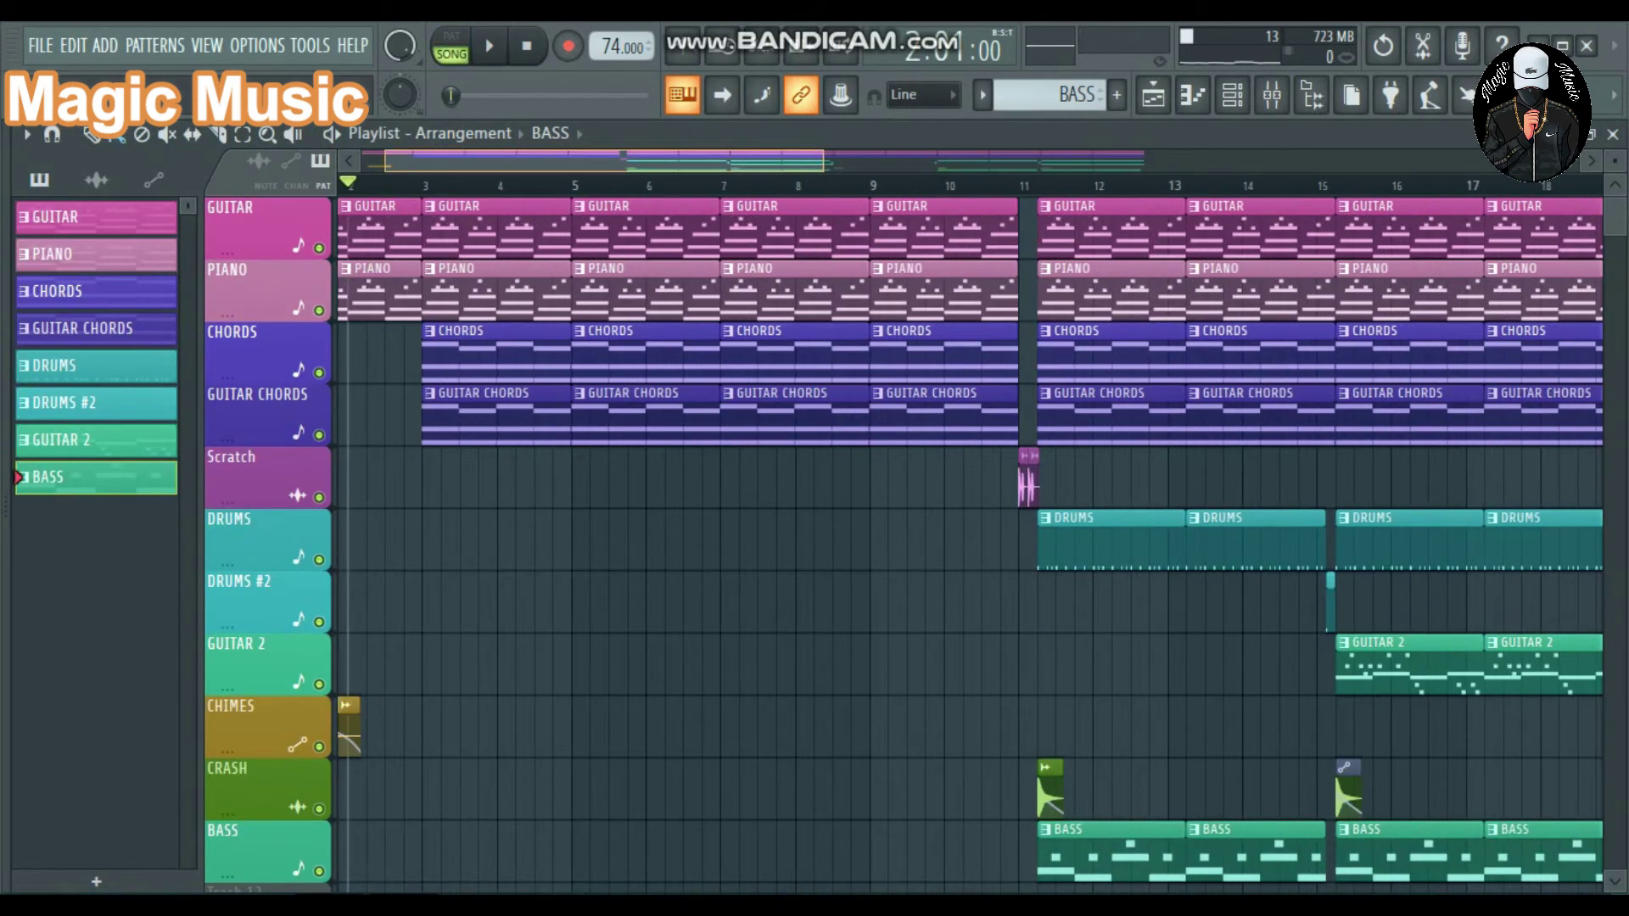
{"action": "scroll", "coordinate": [972, 543], "scroll_direction": "left", "scroll_amount": 1}
{"action": "key", "text": "Page_Up"}
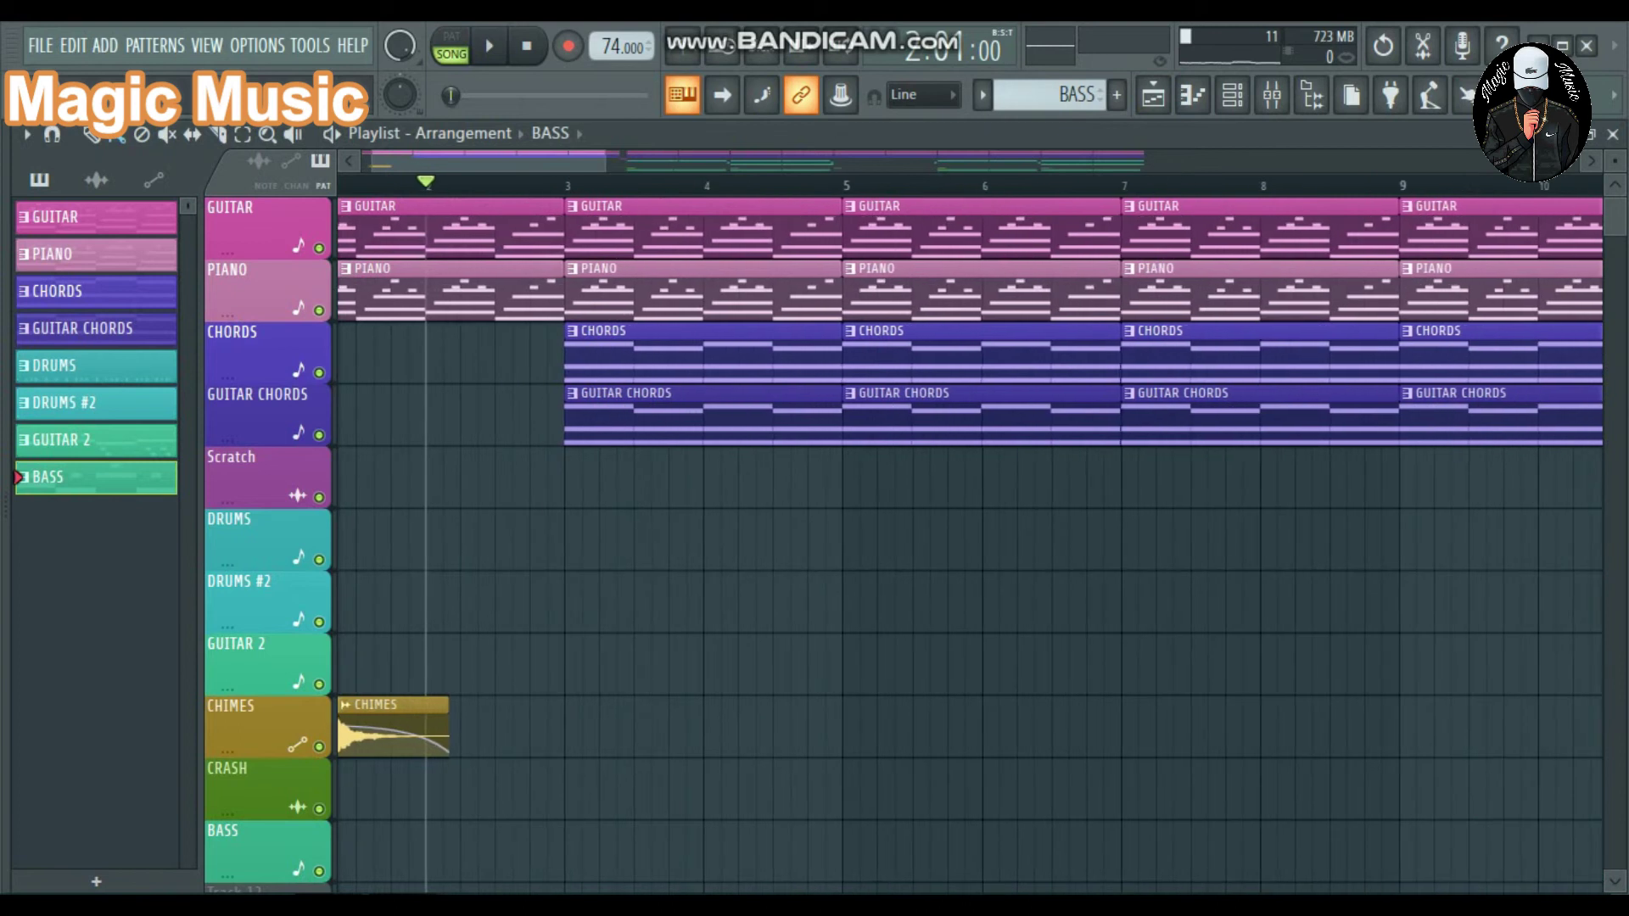
{"action": "left_click", "coordinate": [319, 747], "text": "ctrl"}
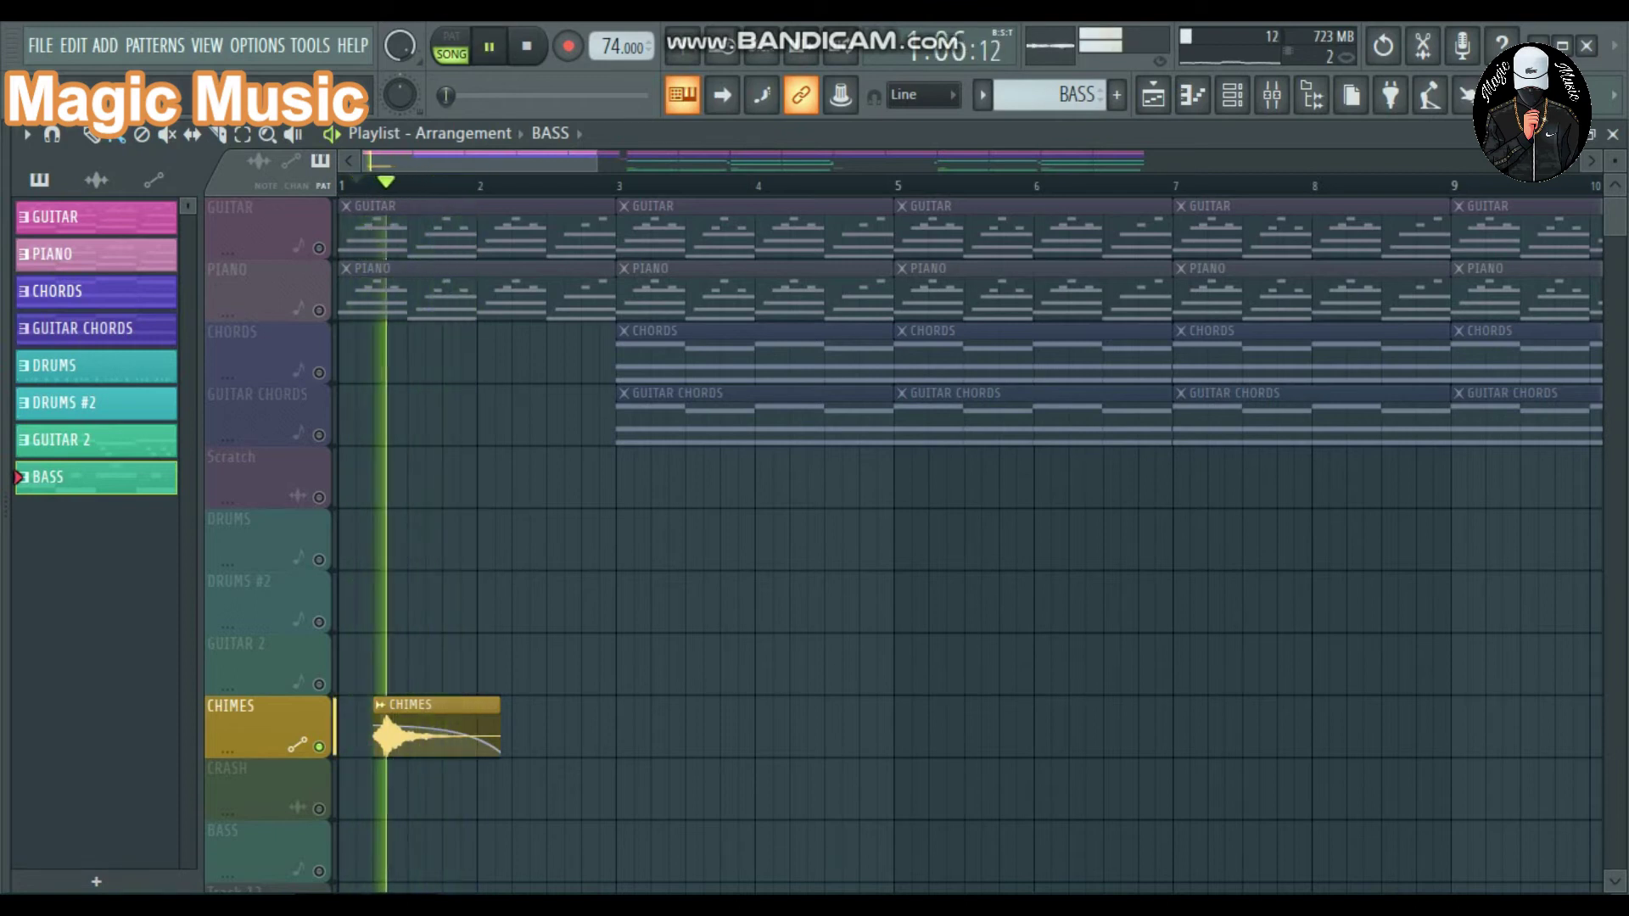
- Solo the Scratch track and play its clips at bar 11, and do the same for the CRASH track
{"action": "scroll", "coordinate": [972, 520], "scroll_direction": "right", "scroll_amount": 15}
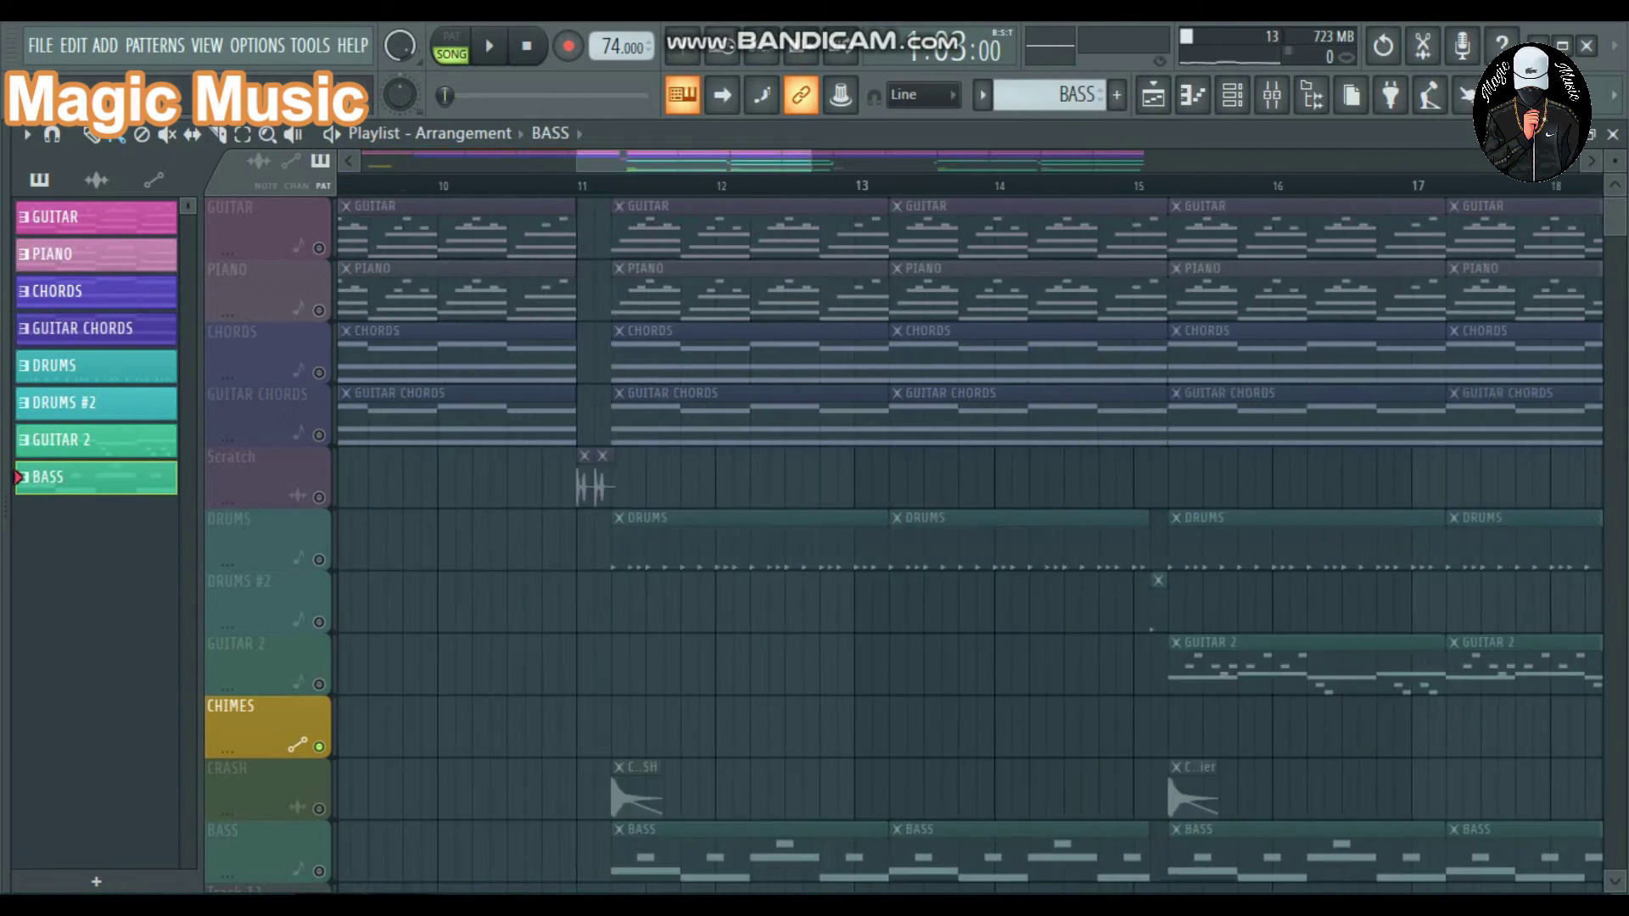
{"action": "left_click", "coordinate": [254, 475]}
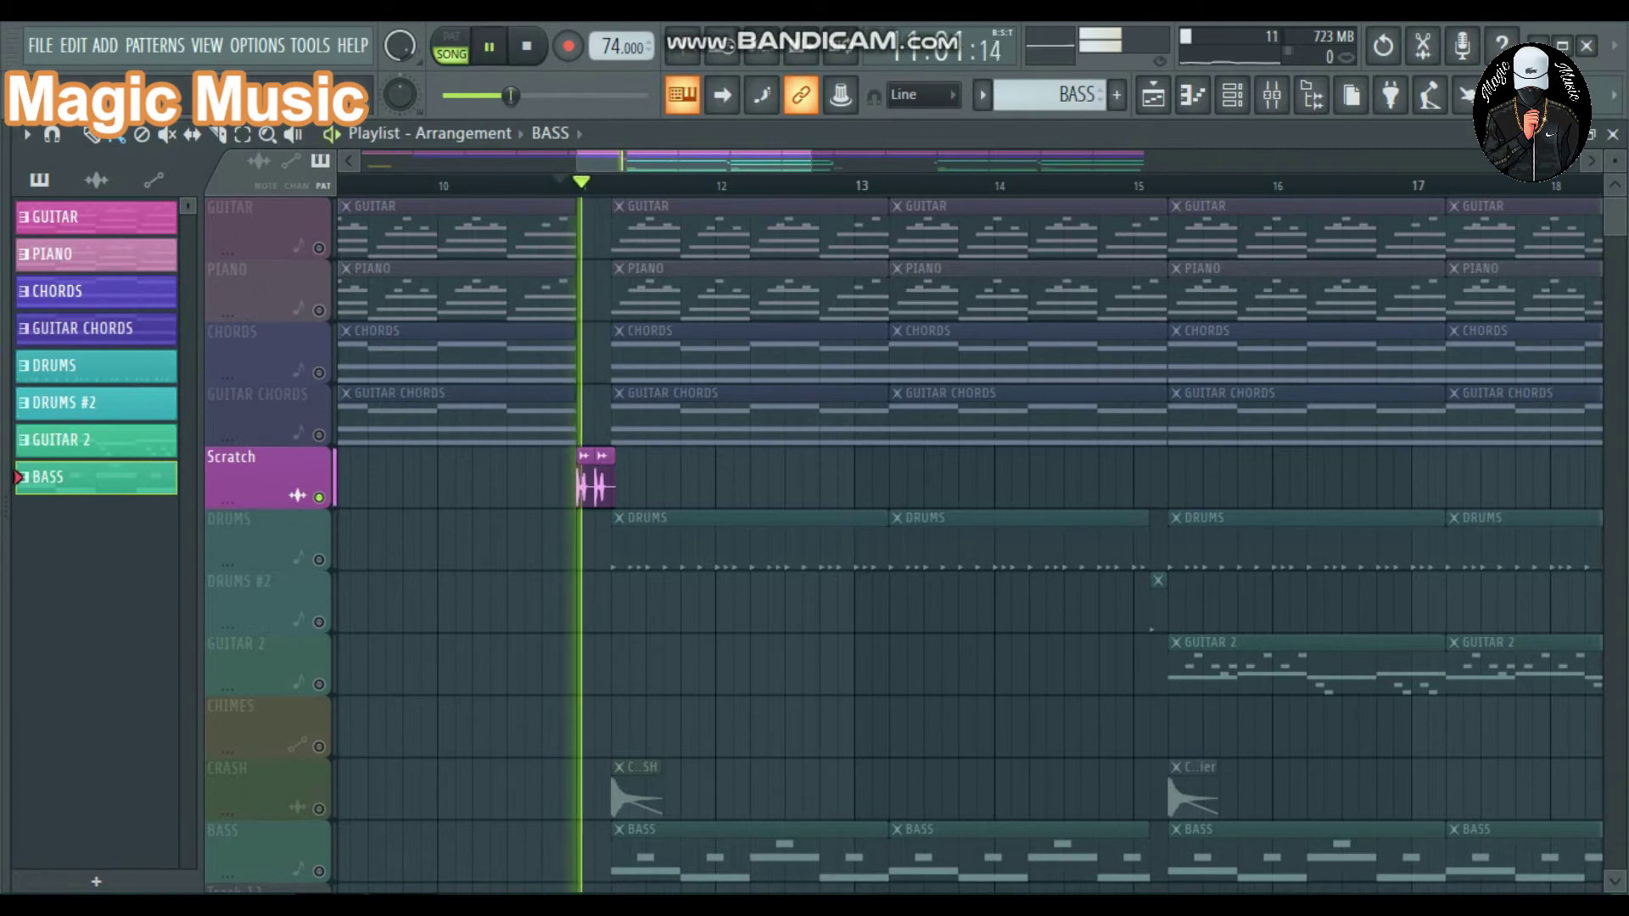
{"action": "left_click", "coordinate": [255, 789]}
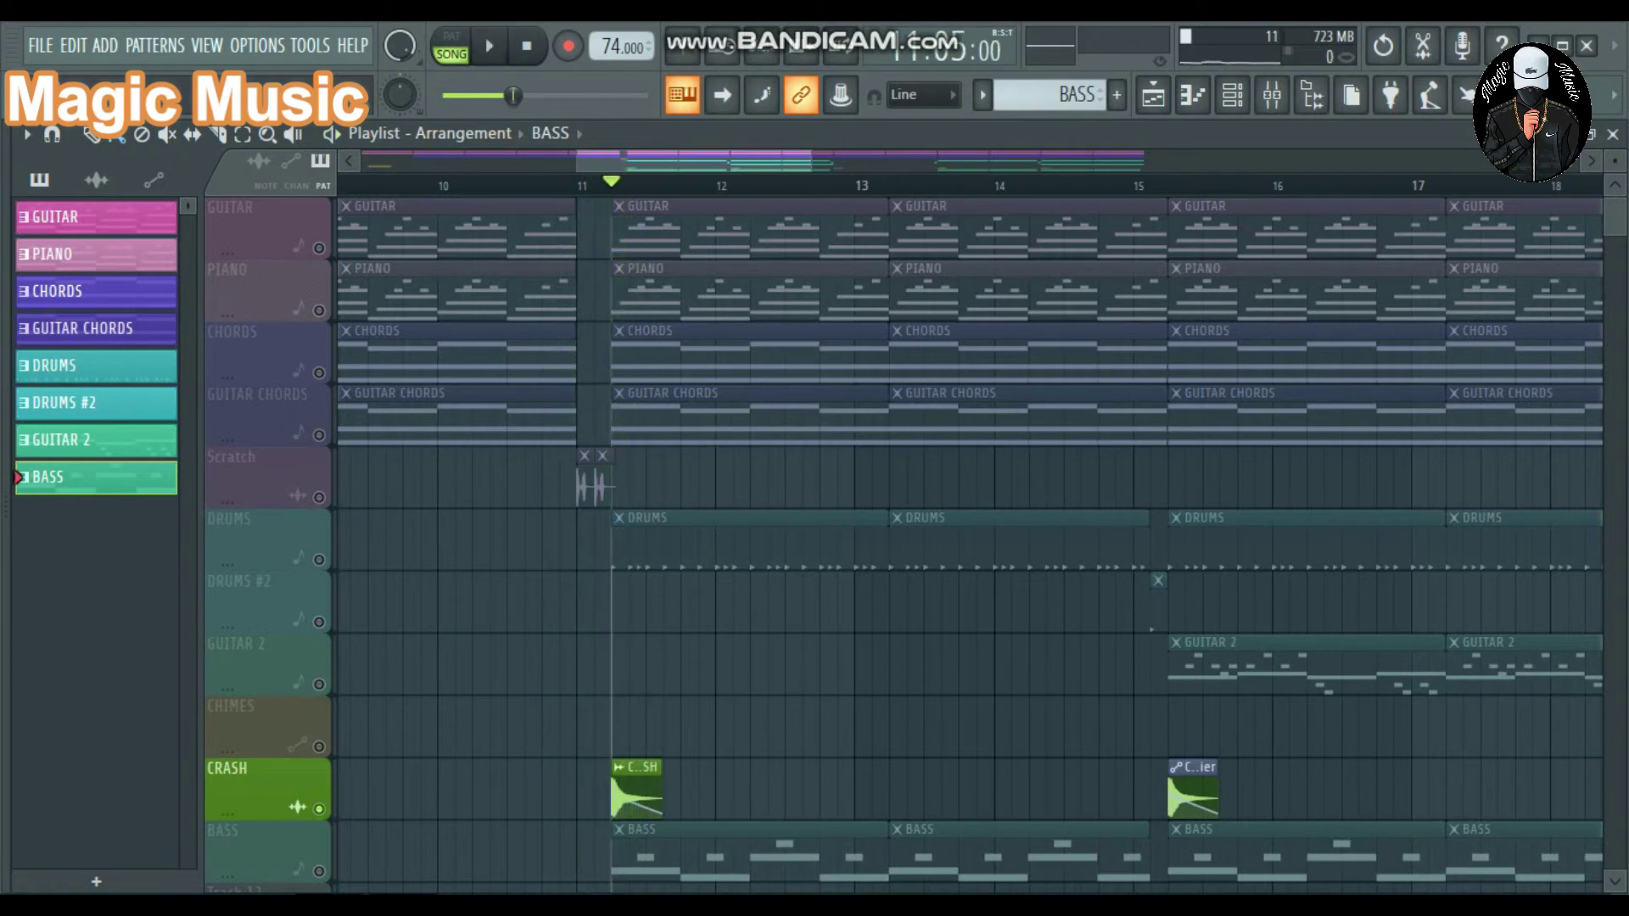
- Return the playlist to the start of the arrangement
{"action": "key", "text": "Home"}
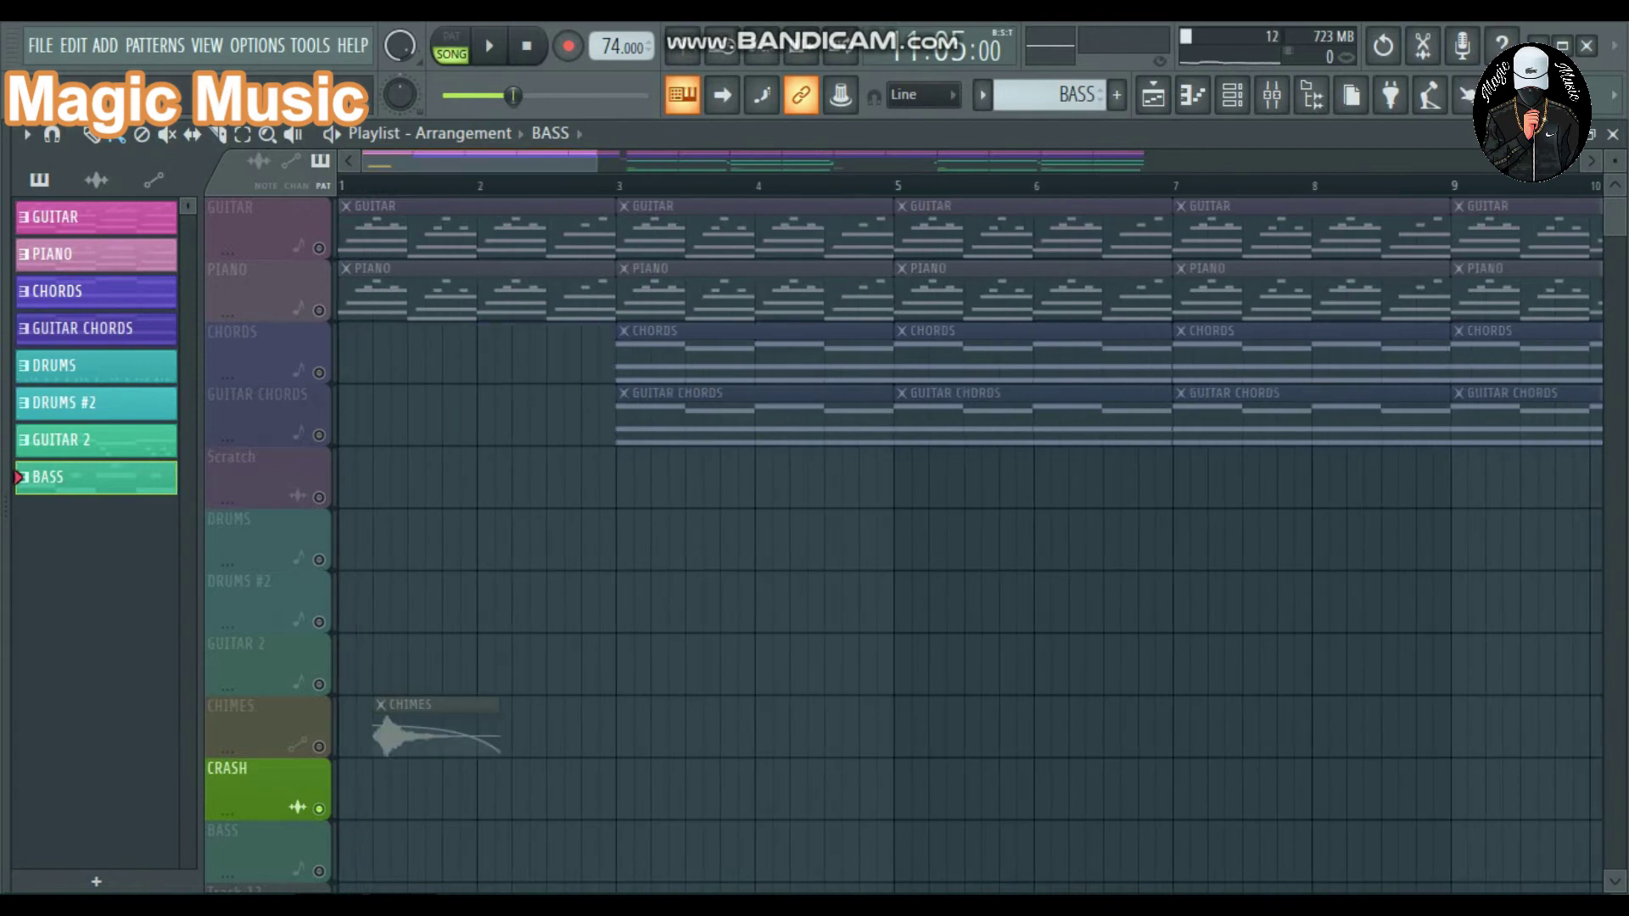
{"action": "key", "text": "Page_Up"}
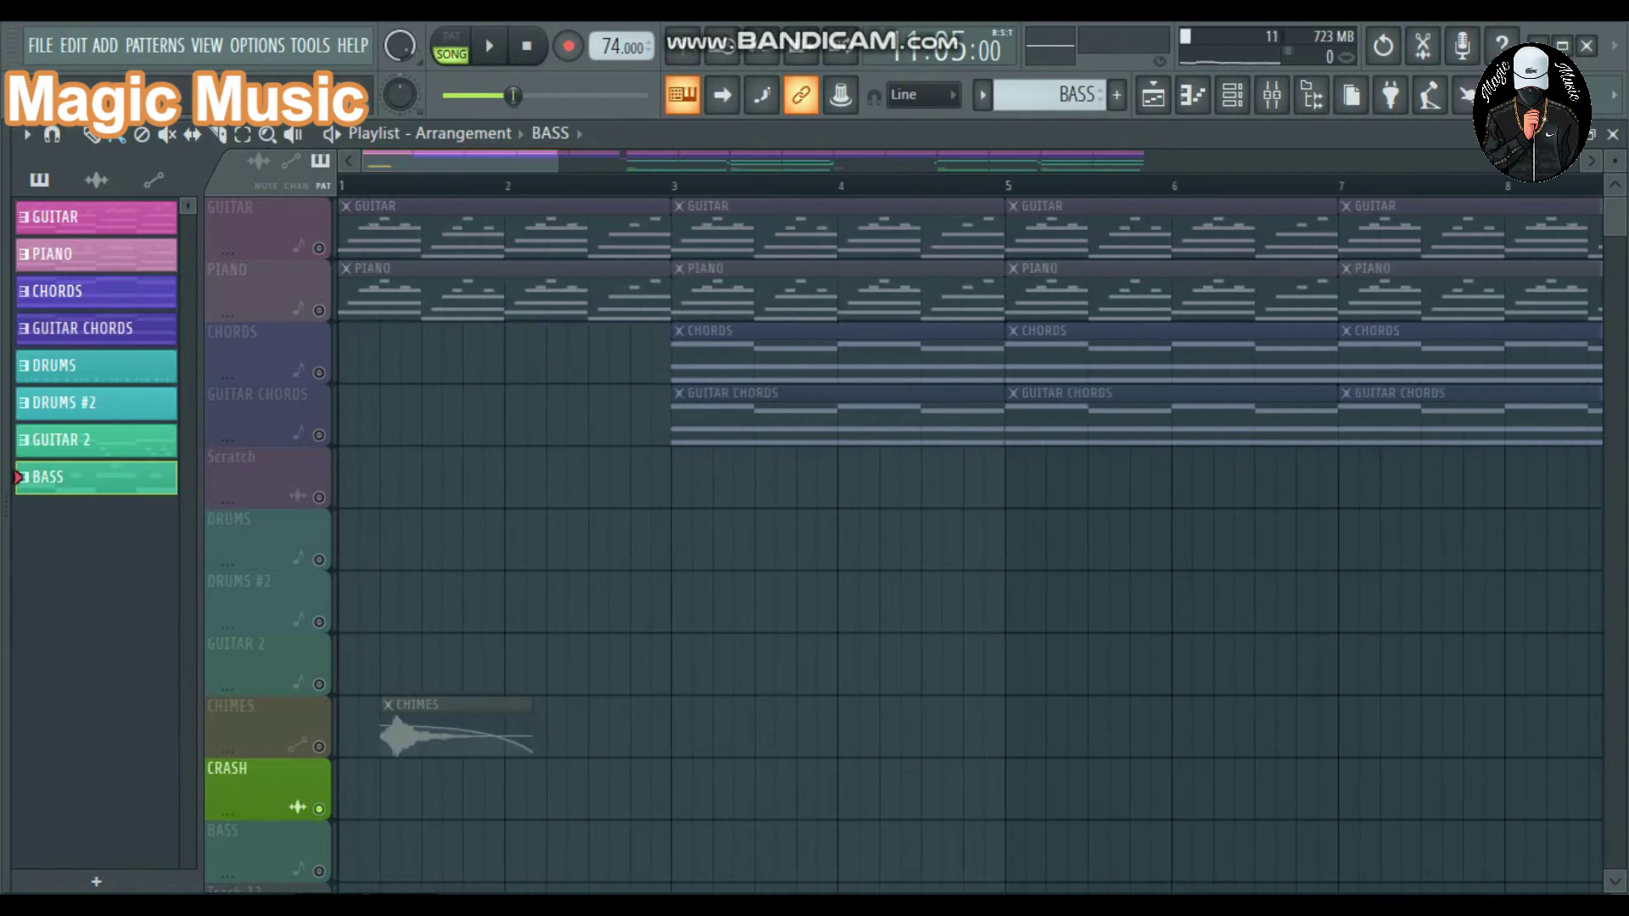